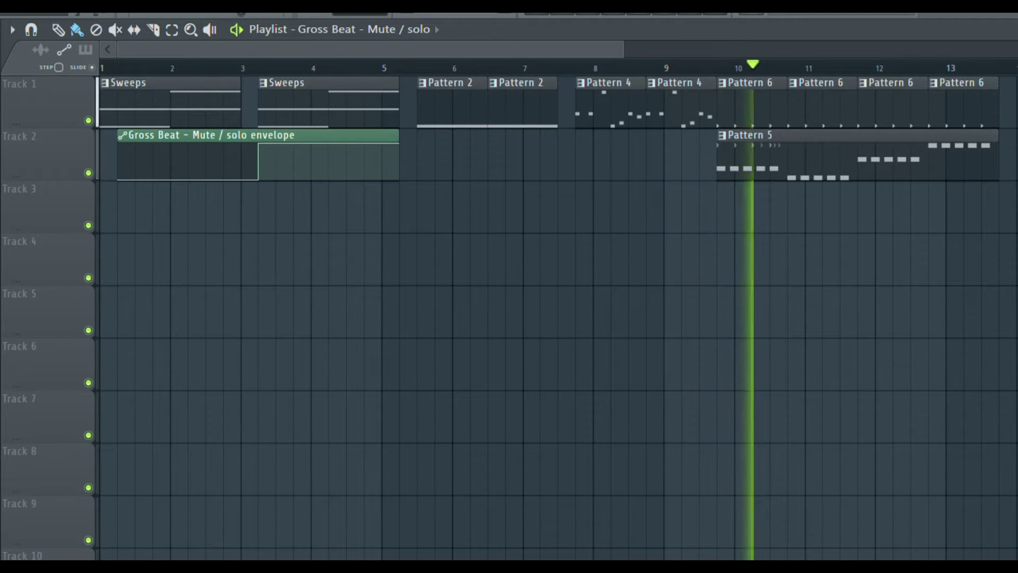
Solo Track 11, which holds the recorded audio clip, in the playlist.
left_click_drag(621, 50, 644, 49)
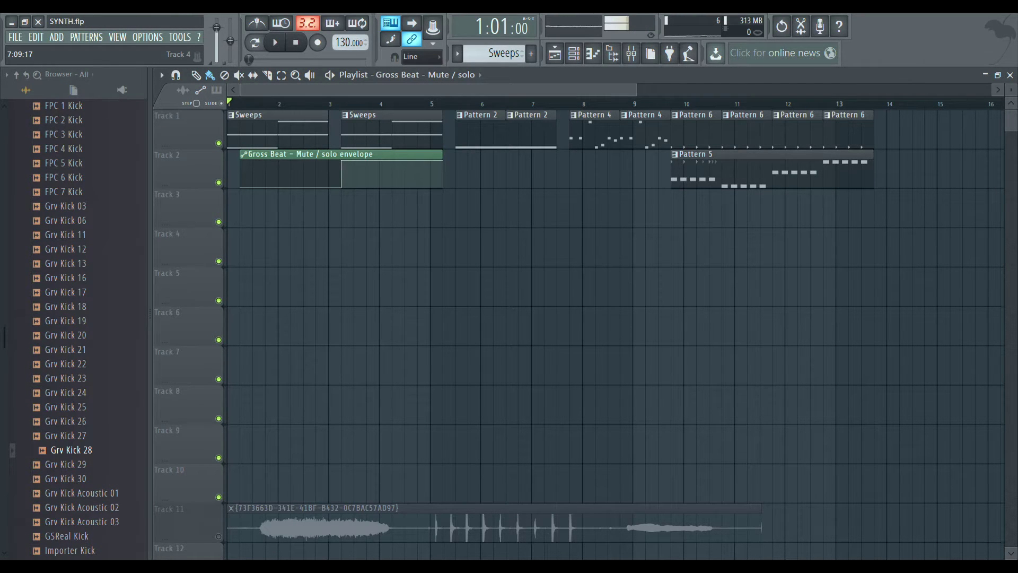
right_click(218, 535)
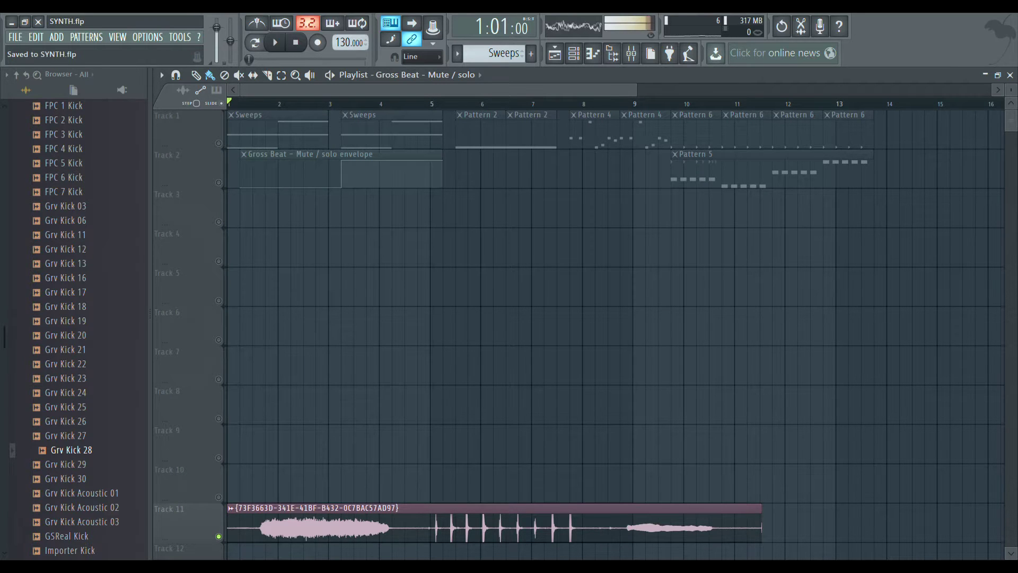
scroll(588, 148, "down", 4)
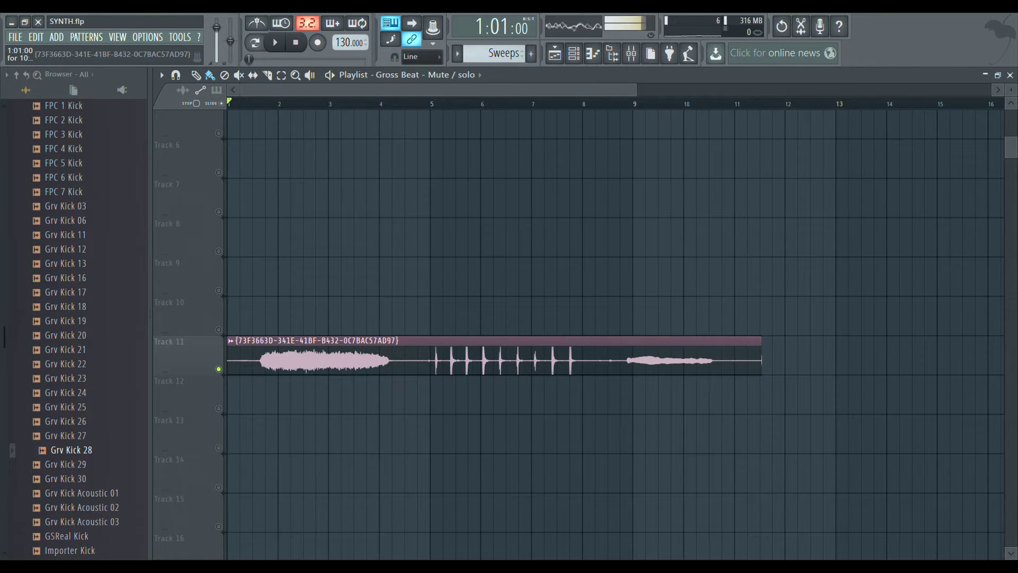
right_click(494, 356)
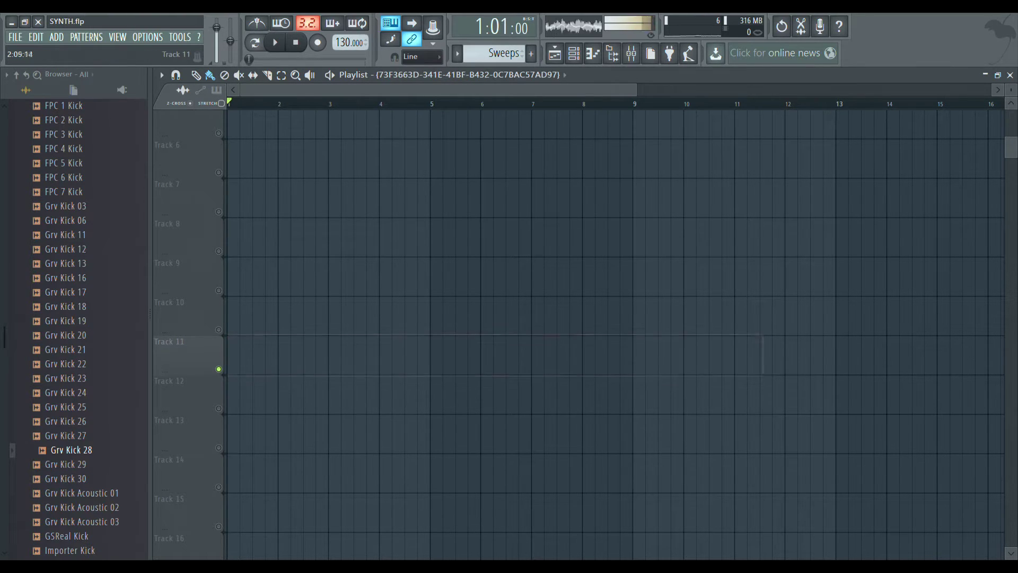
left_click(782, 26)
right_click(683, 355)
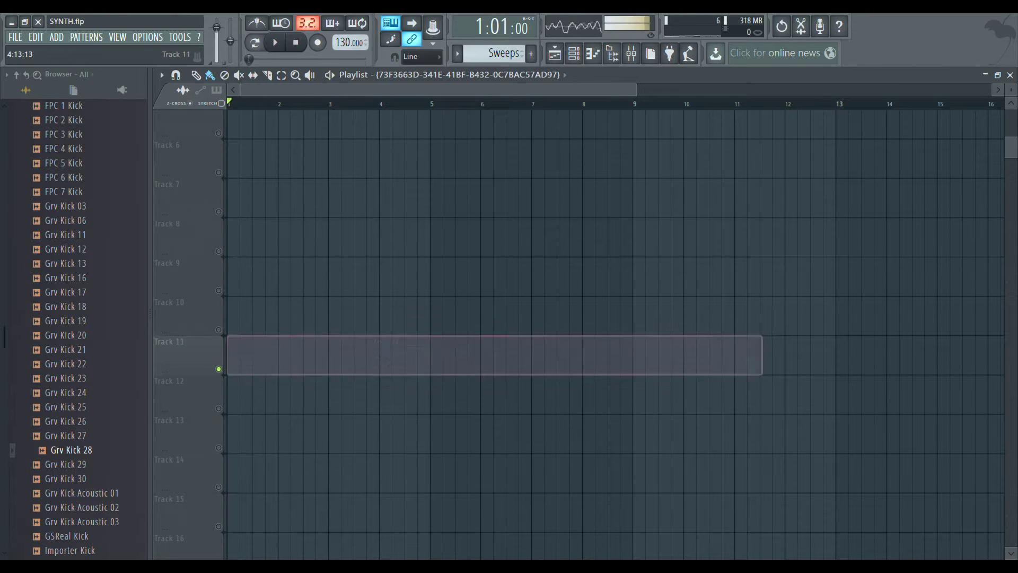
left_click(781, 26)
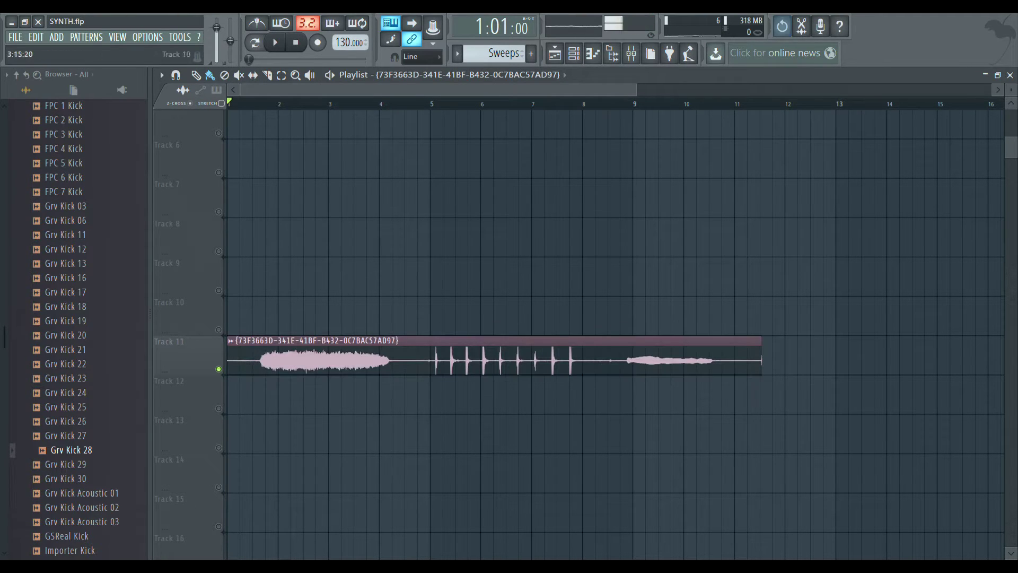
Open the Track 11 audio clip in the Edison editor with the long noise burst in closer view.
double_click(662, 356)
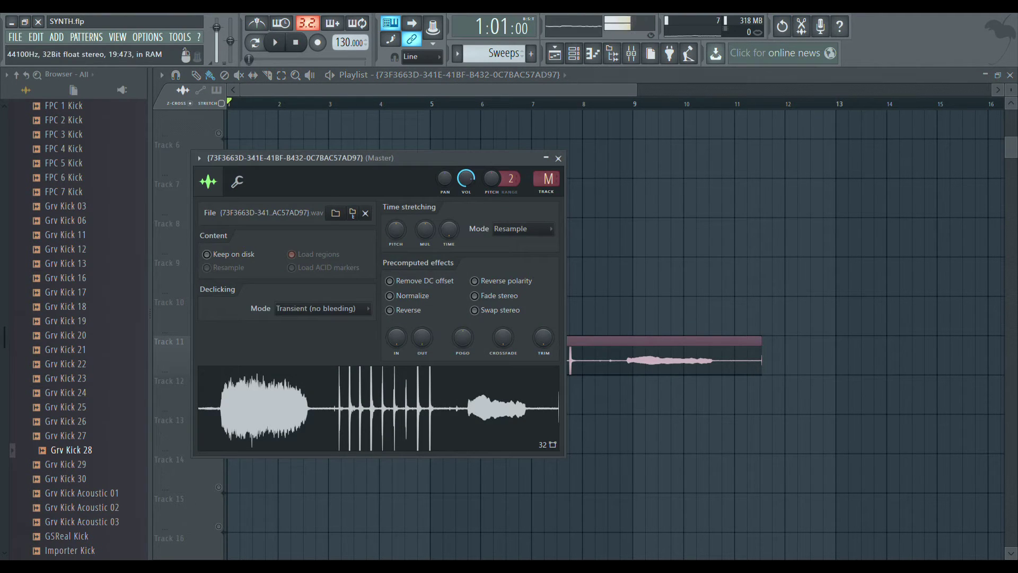
key("ctrl+e")
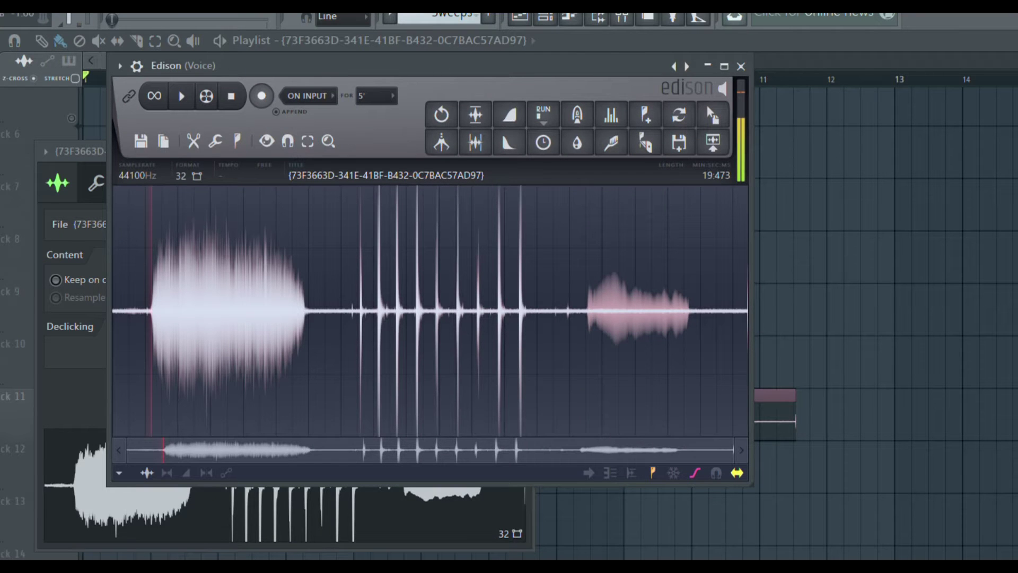
left_click_drag(733, 449, 479, 450)
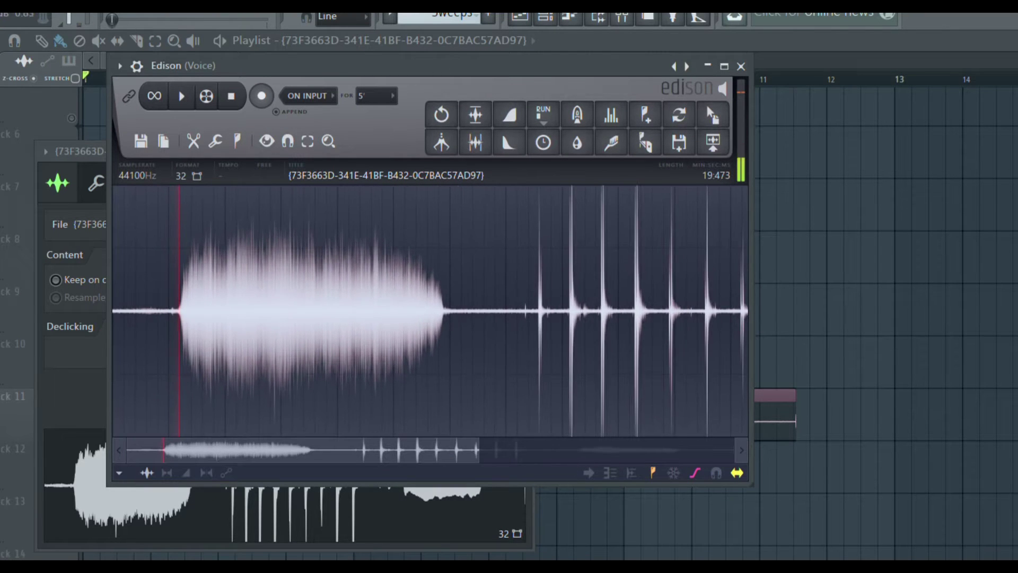
Select and play back the long noise burst and the series of short clicks in the recording.
left_click_drag(157, 311, 171, 311)
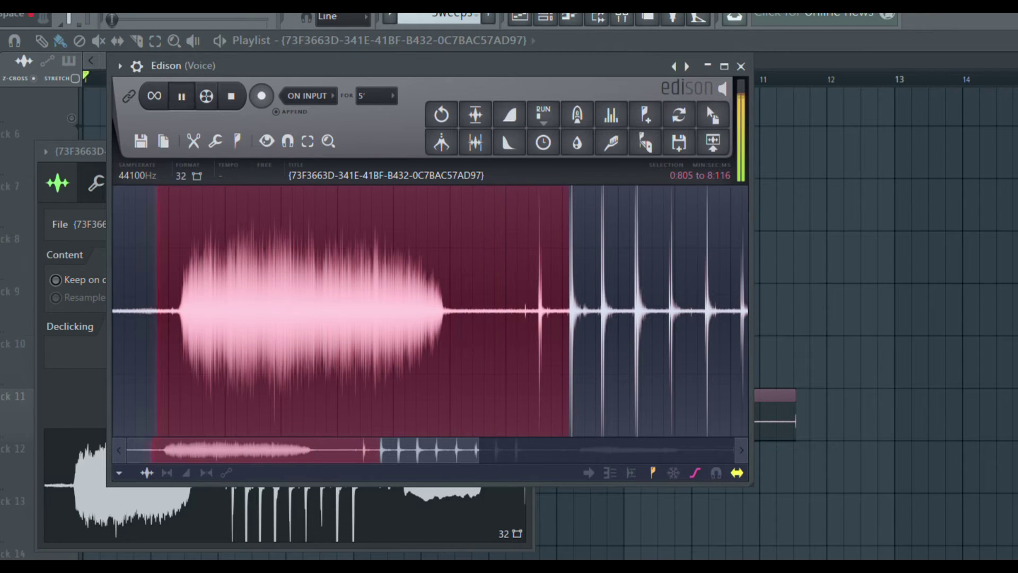
key("space")
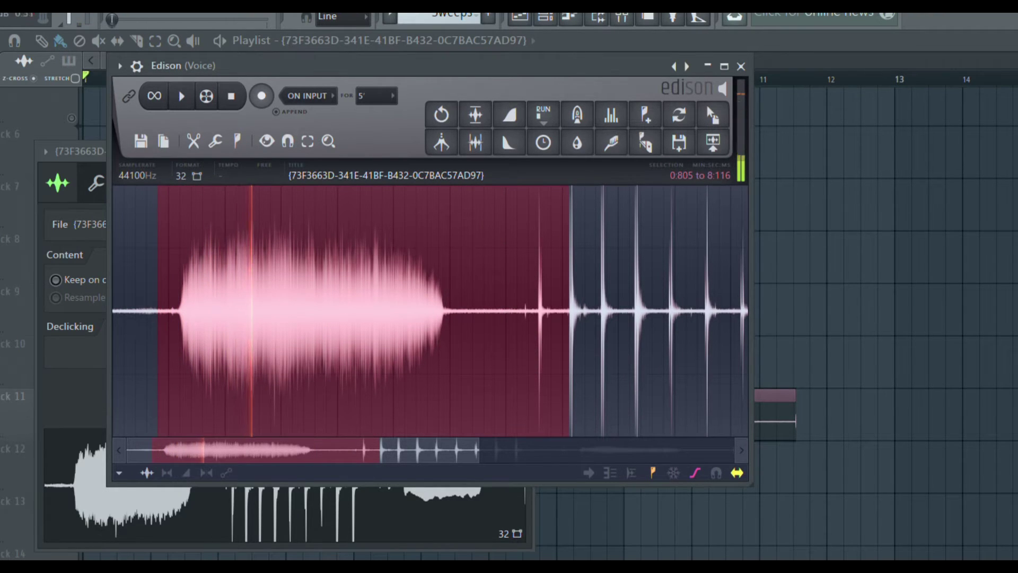
left_click_drag(570, 312, 522, 312)
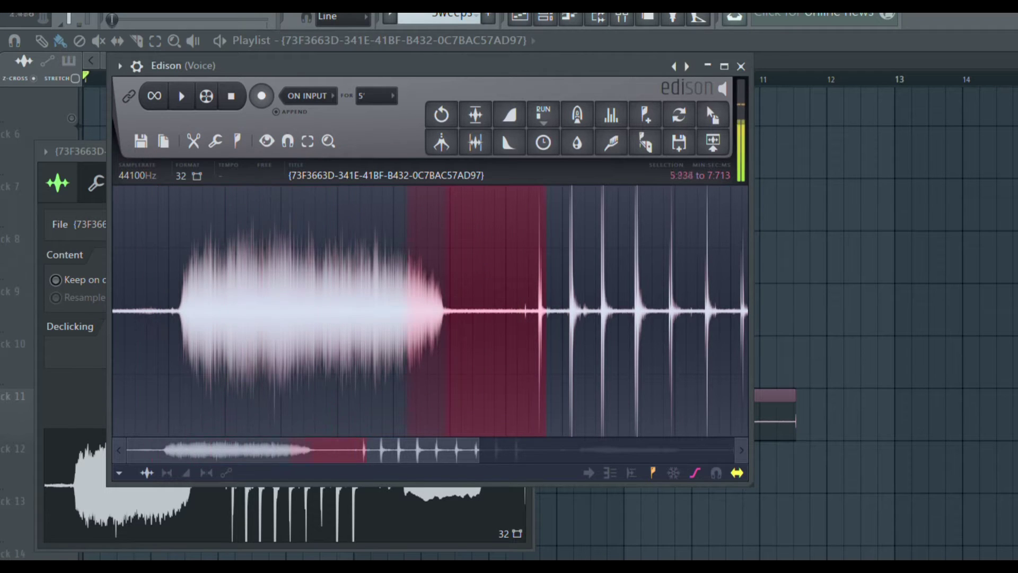
scroll(430, 311, "down", 3)
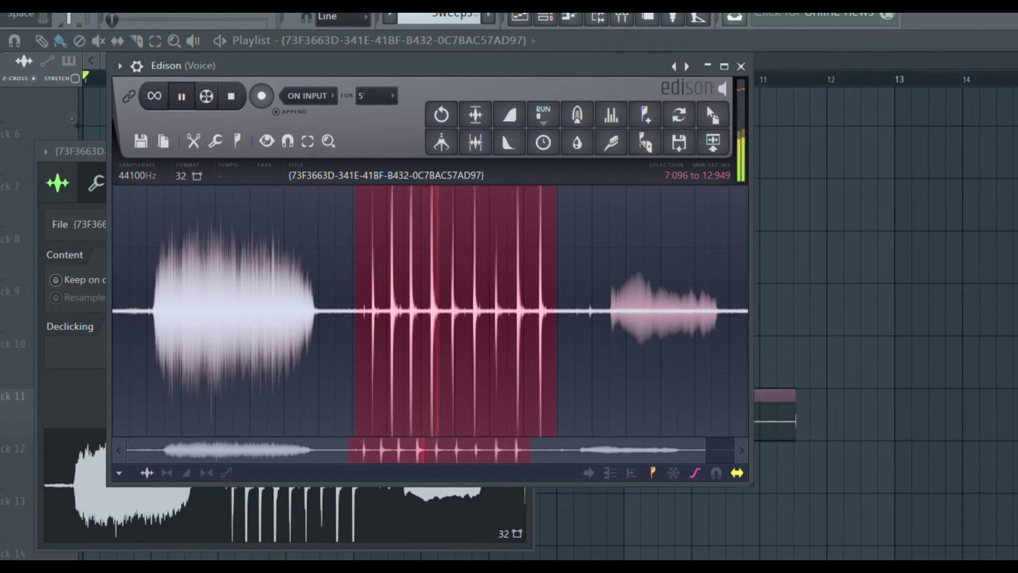
key("space")
Select the last sound of the recording, from 14:291 to 19:473, and play it back.
scroll(430, 312, "right", 1)
left_click_drag(525, 311, 571, 311)
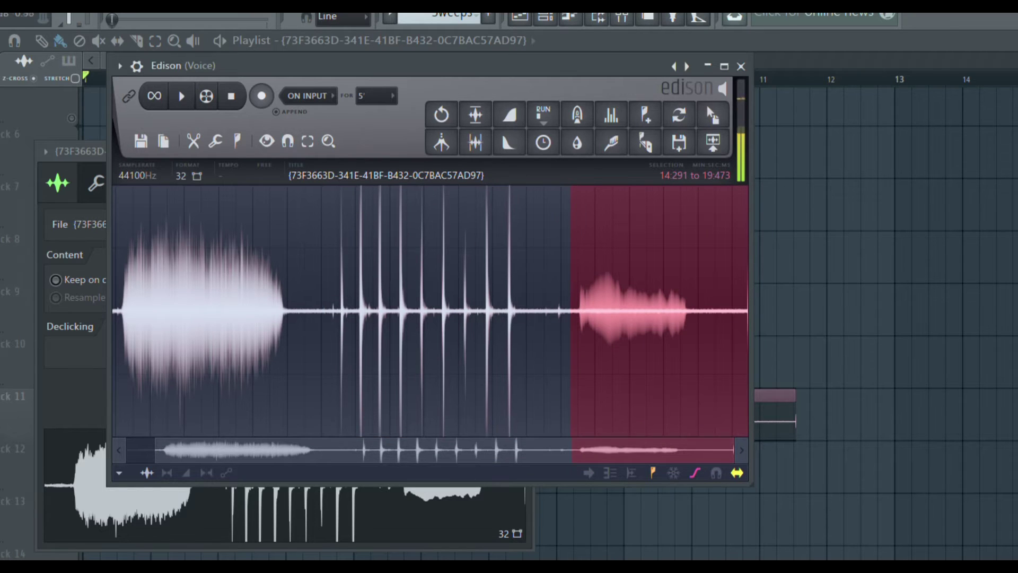
key("space")
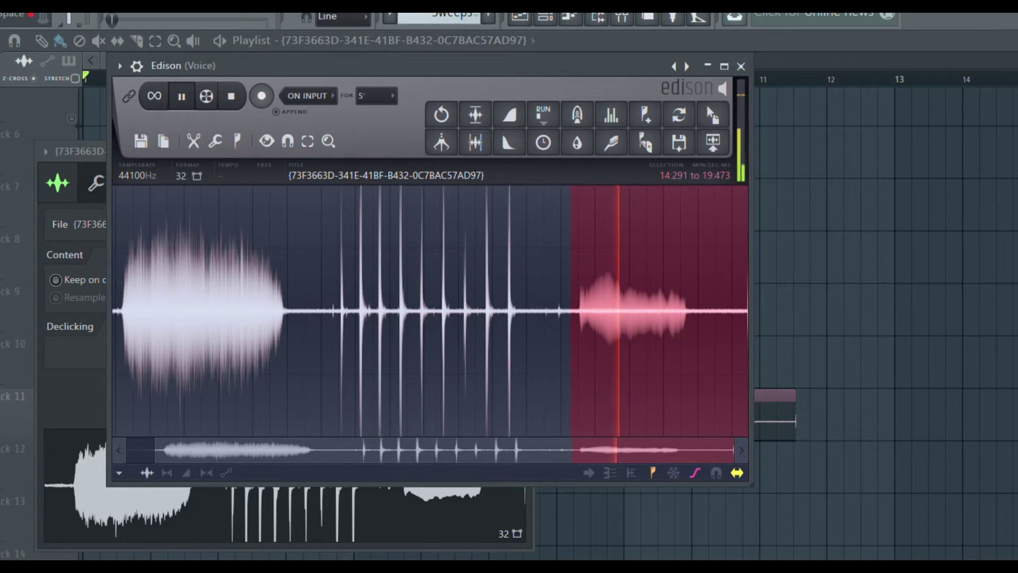
key("space")
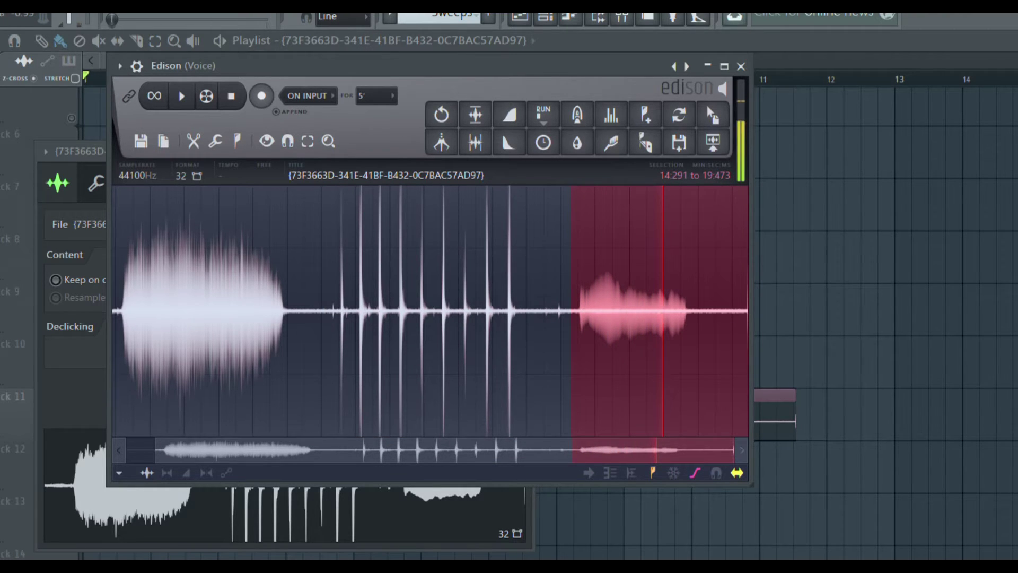
Send the long noise burst, selected from 1:183 to 5:910, to a new sampler channel and switch to Pattern 5.
left_click_drag(733, 450, 448, 450)
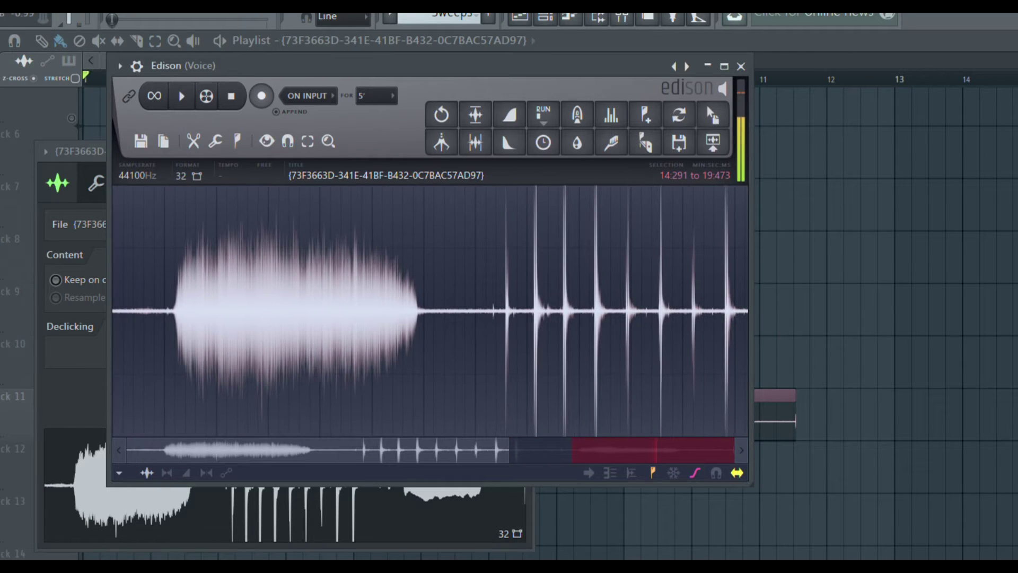
scroll(429, 311, "up", 4)
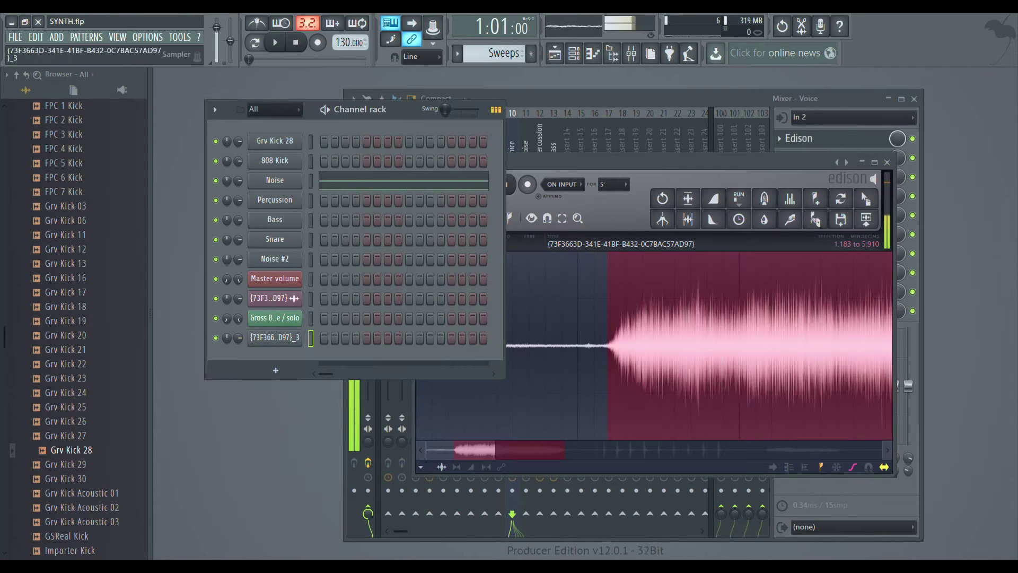
key("KP_Add")
key("KP_Add")
key("KP_Add")
key("KP_Add")
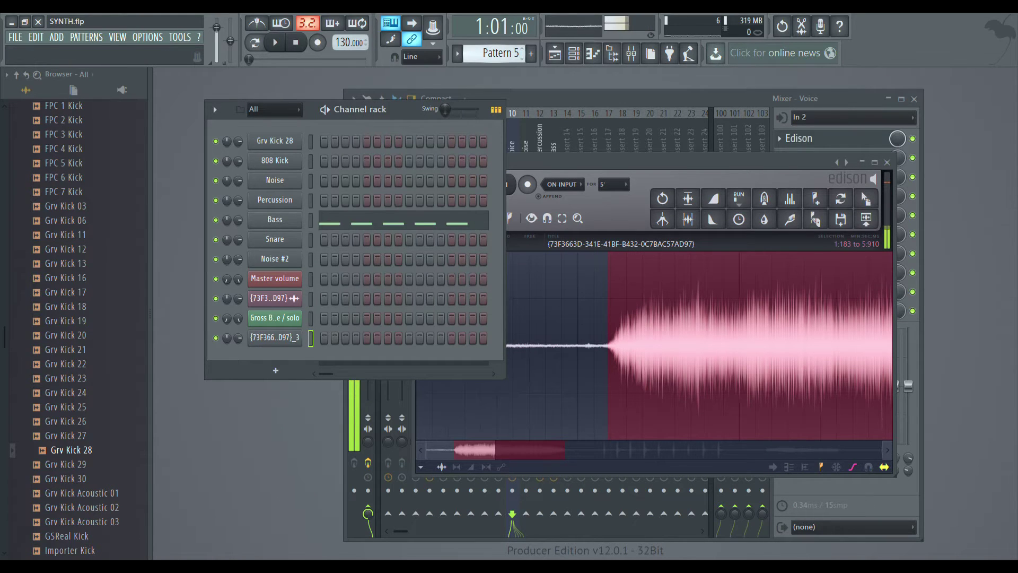
Enable the volume envelope of the new noise sample channel and set its attack and release to minimum.
left_click(274, 337)
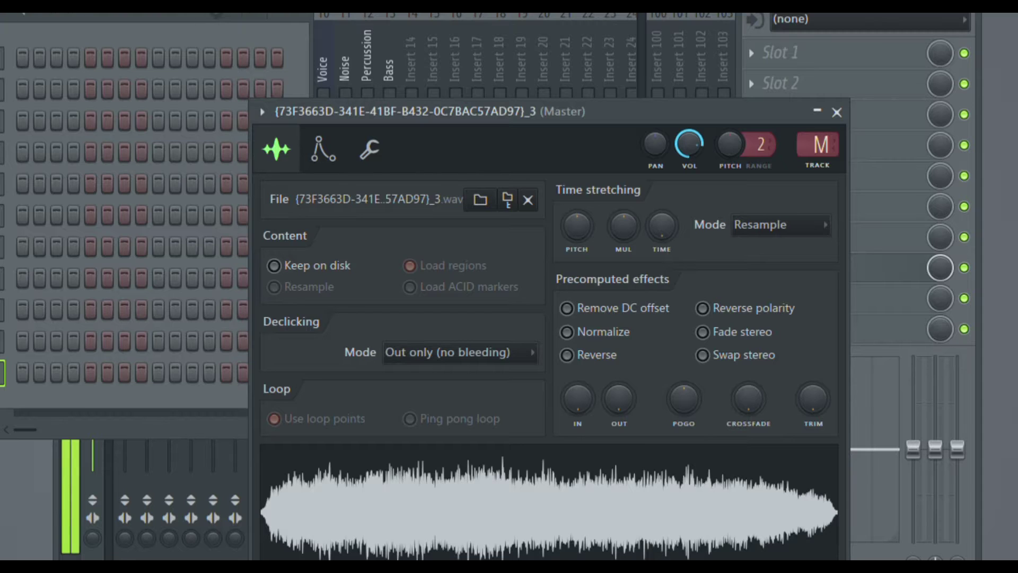
left_click(512, 198)
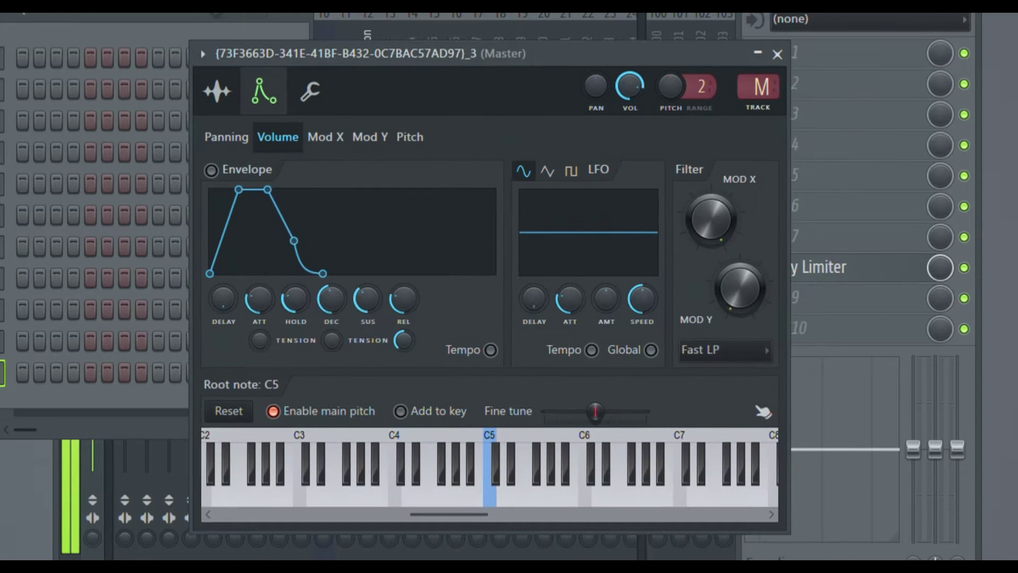
left_click_drag(259, 298, 259, 340)
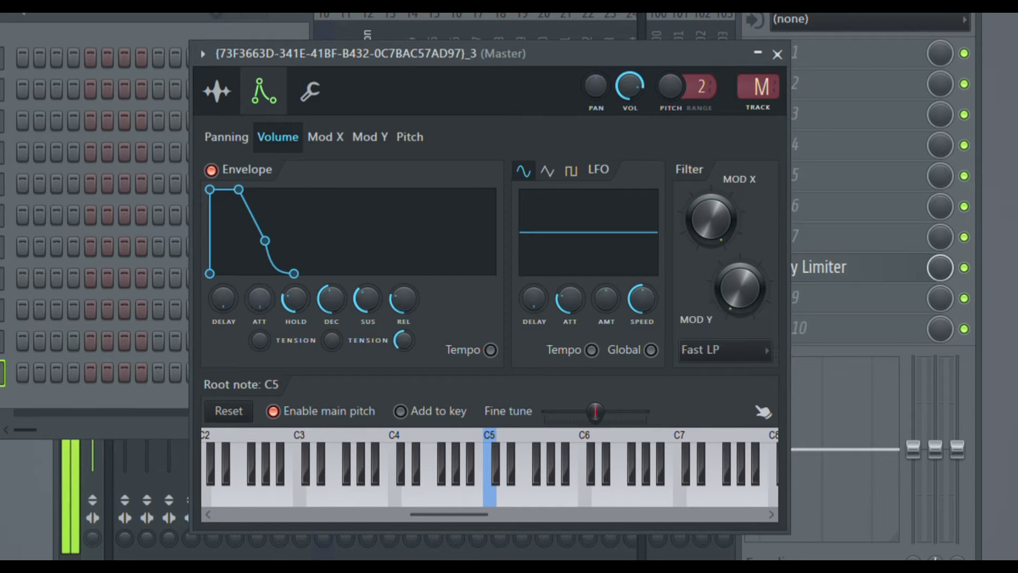
key("ctrl+z")
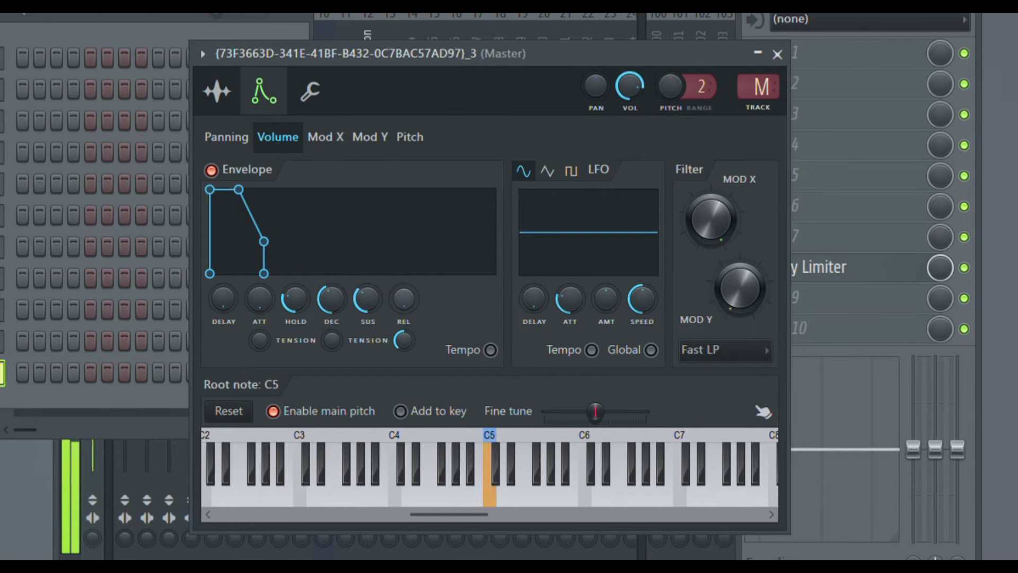
left_click_drag(403, 298, 404, 233)
left_click_drag(404, 298, 404, 363)
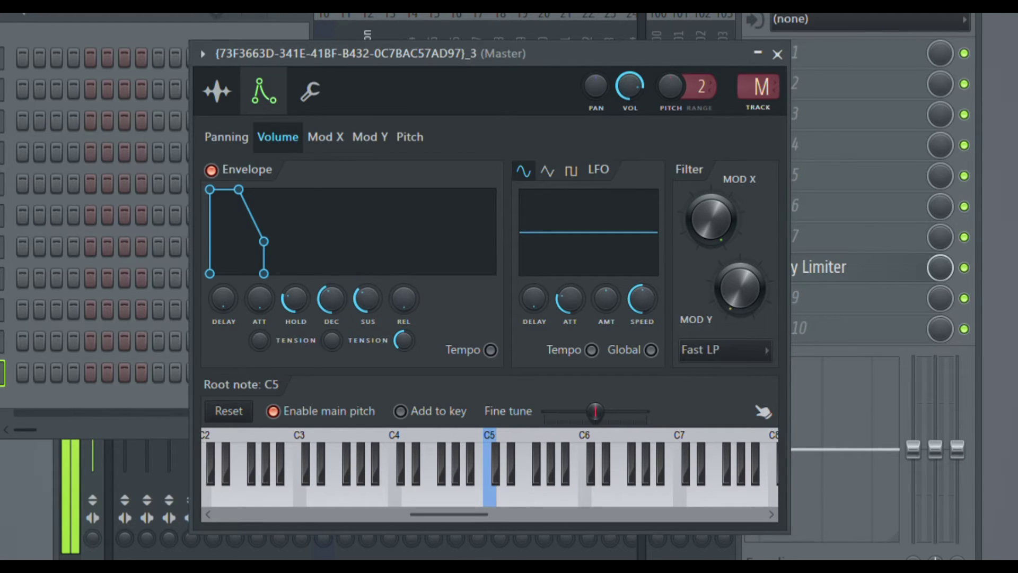
Open the Sweeps pattern from the playlist in the piano roll, showing the Noise channel's notes.
left_click(106, 395)
left_click_drag(493, 54, 493, 67)
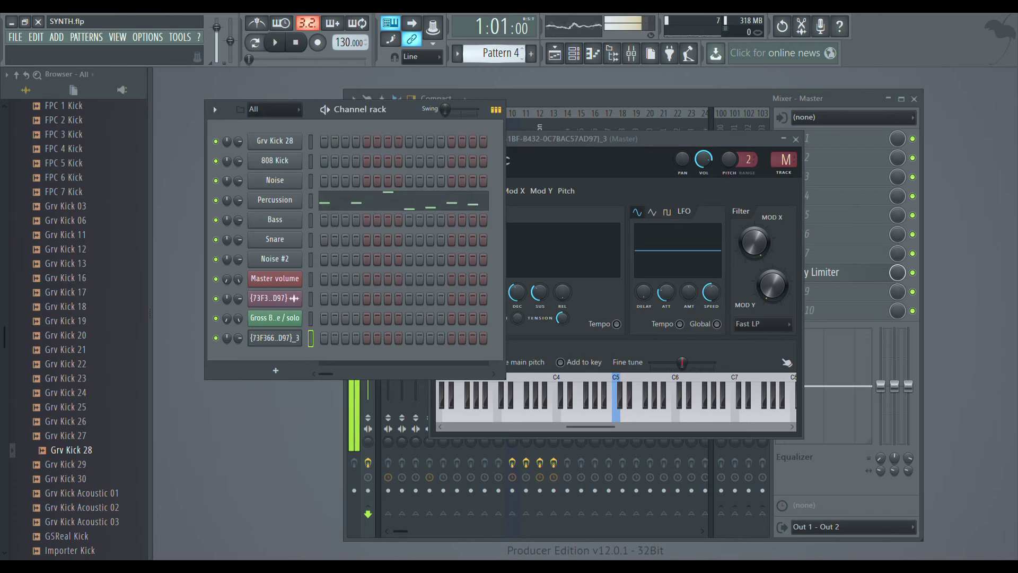
key("F5")
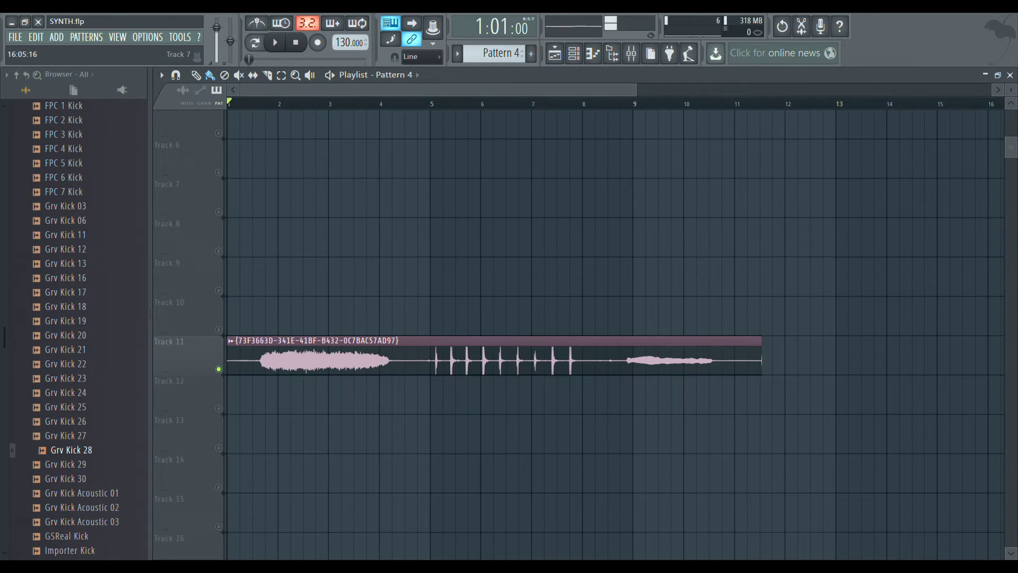
scroll(297, 159, "up", 4)
double_click(281, 130)
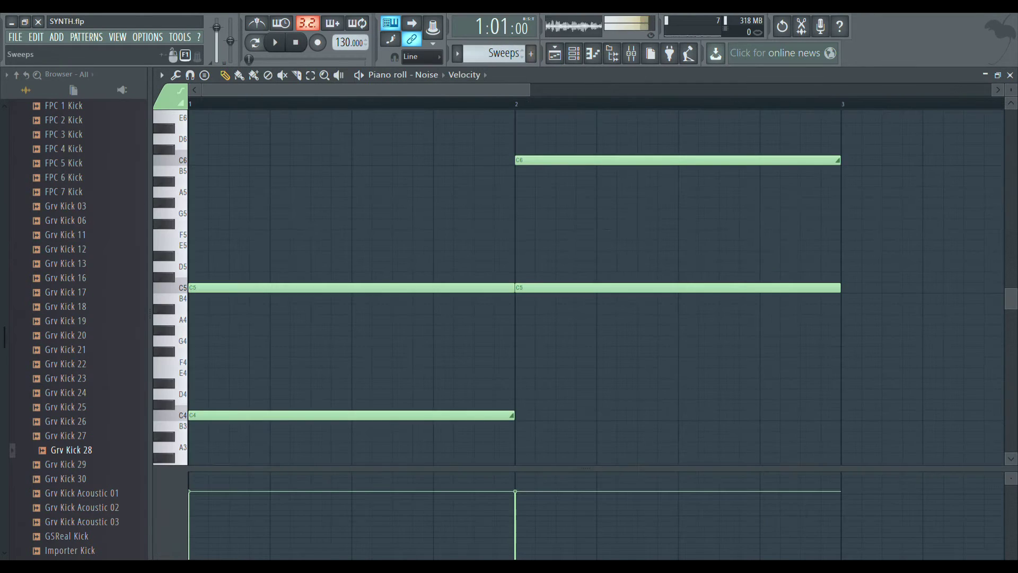
scroll(394, 383, "down", 4)
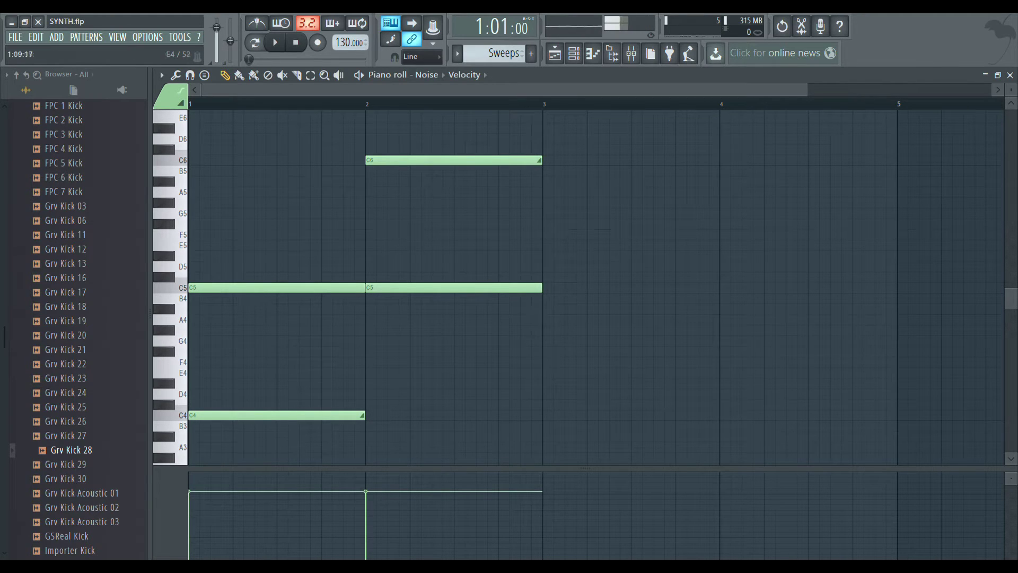
Delete the C4 note in bar 1 of the Noise channel and set playback to pattern mode.
right_click(264, 415)
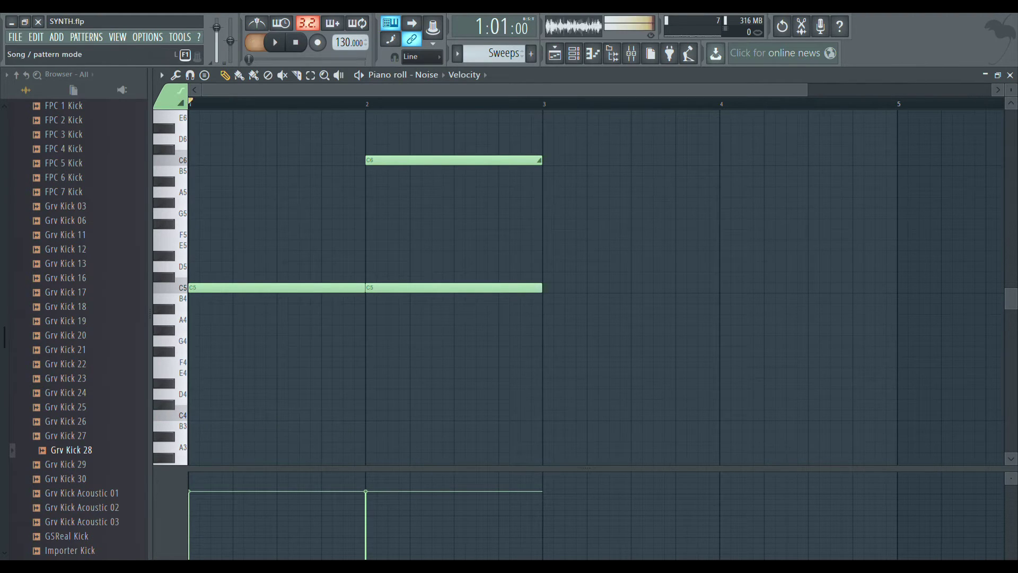
key("space")
key("space")
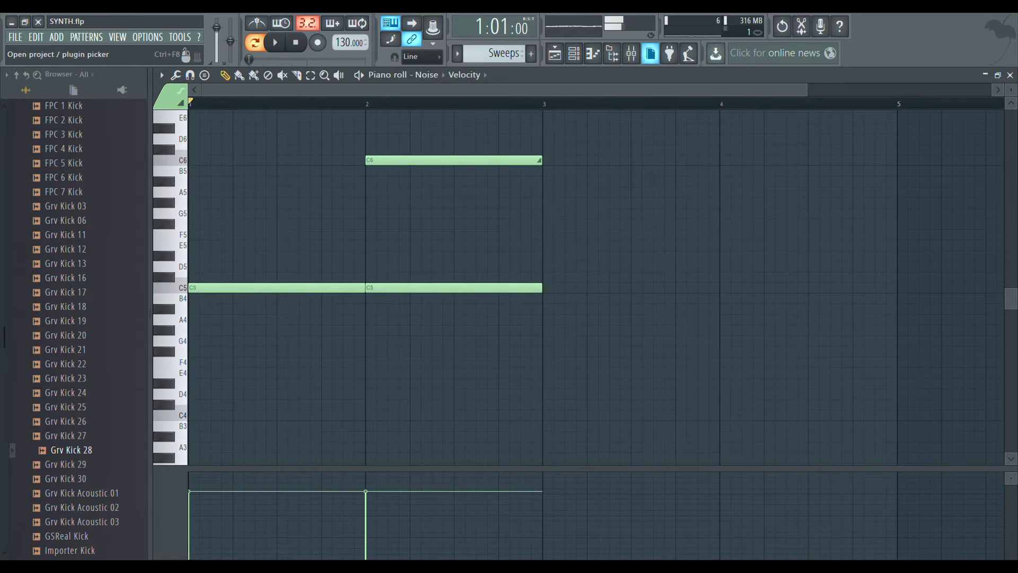
Check the Noise track's effects in the mixer and play the Sweeps pattern without the C4 note.
key("F9")
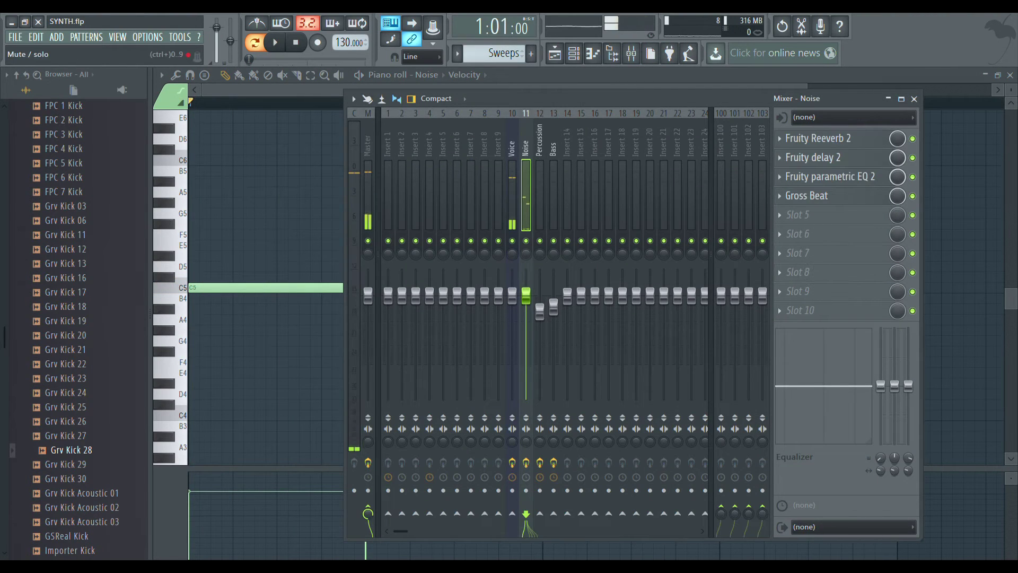
key("F9")
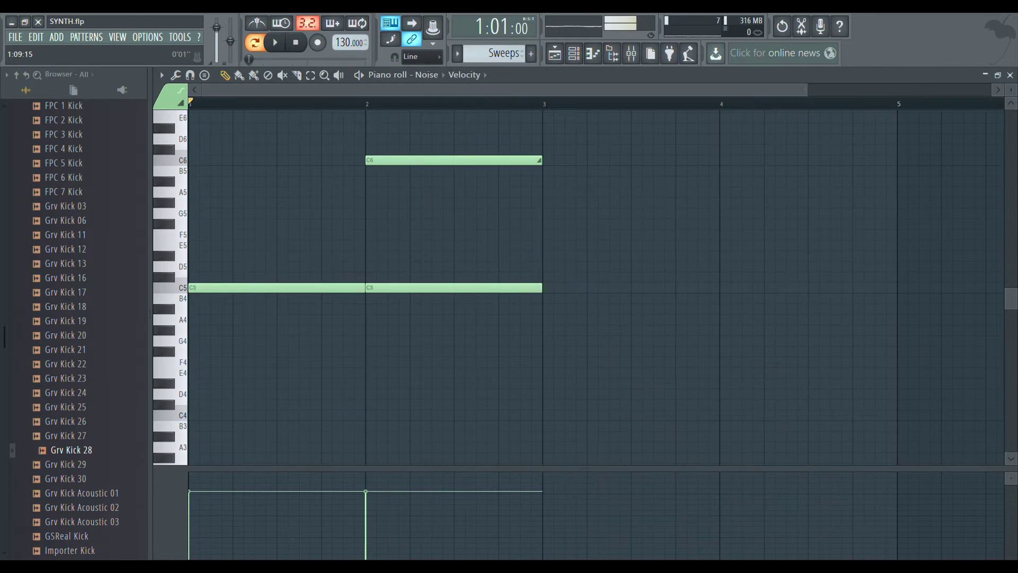
key("space")
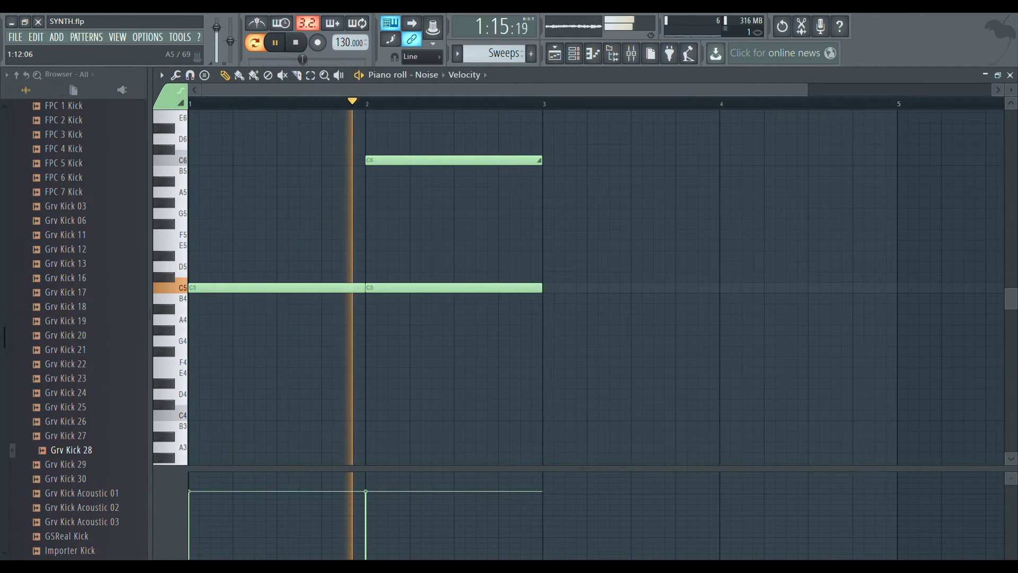
key("space")
Redraw the C4 note across the whole of bar 1 and play the Sweeps pattern.
left_click_drag(246, 416, 200, 416)
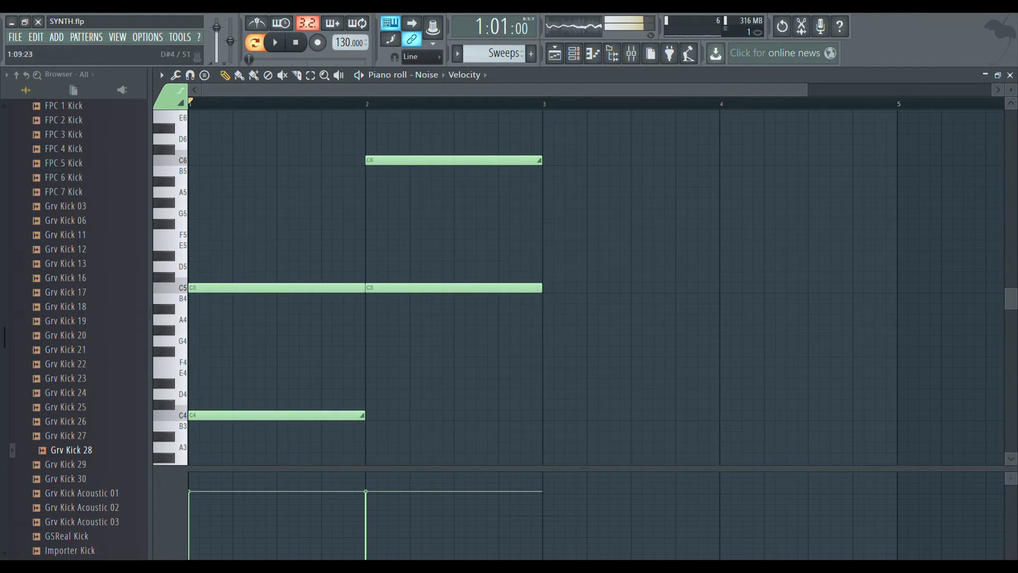
key("space")
key("space")
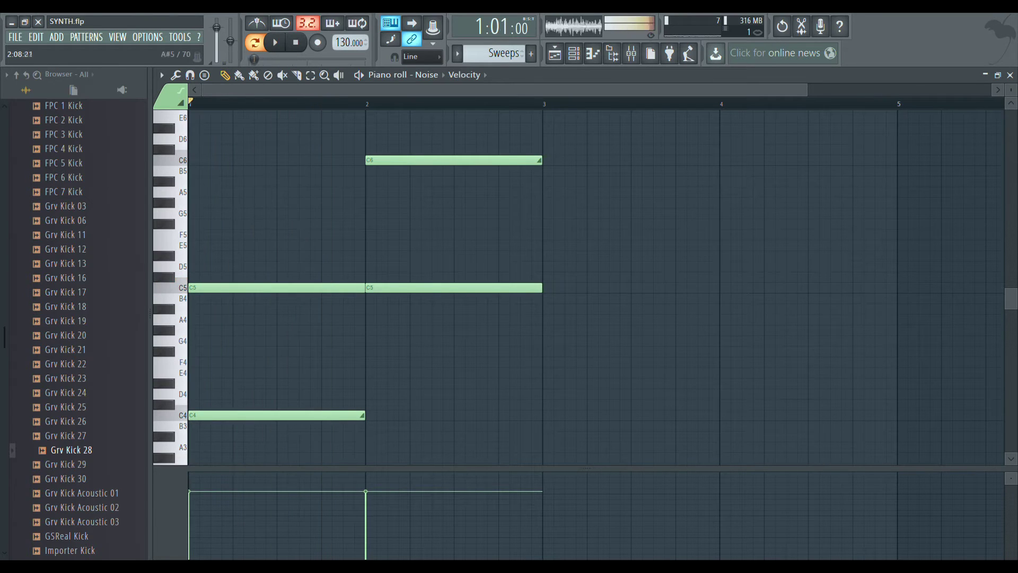
Play the Sweeps pattern in the piano roll and re-enable all the muted tracks in the playlist.
key("space")
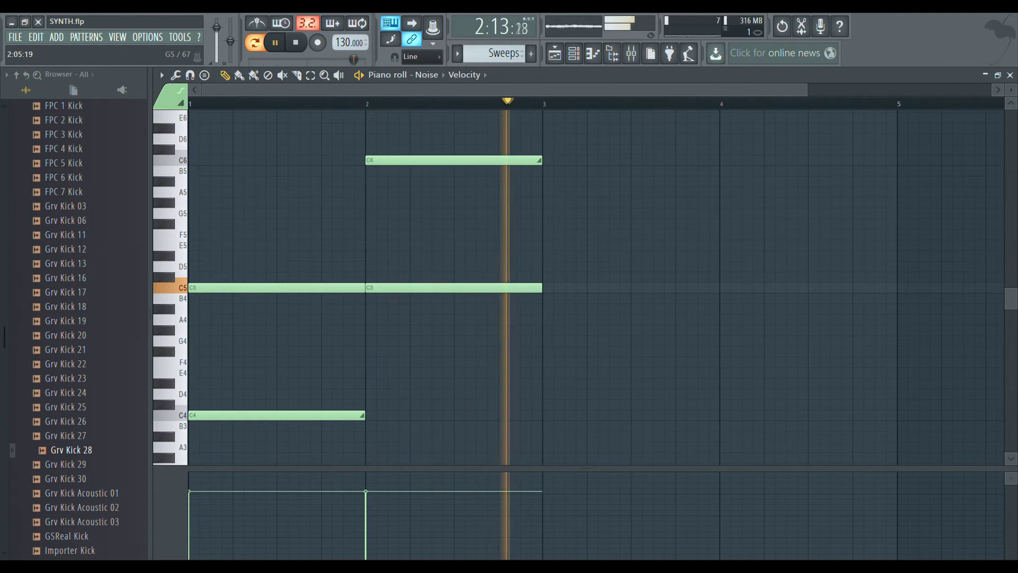
key("space")
key("F5")
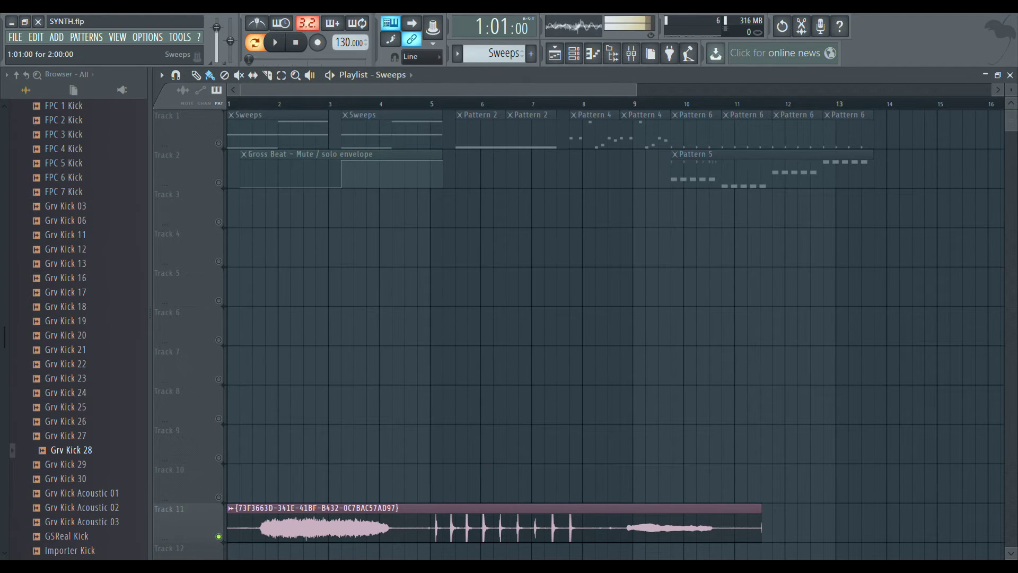
right_click(219, 143)
right_click(219, 143)
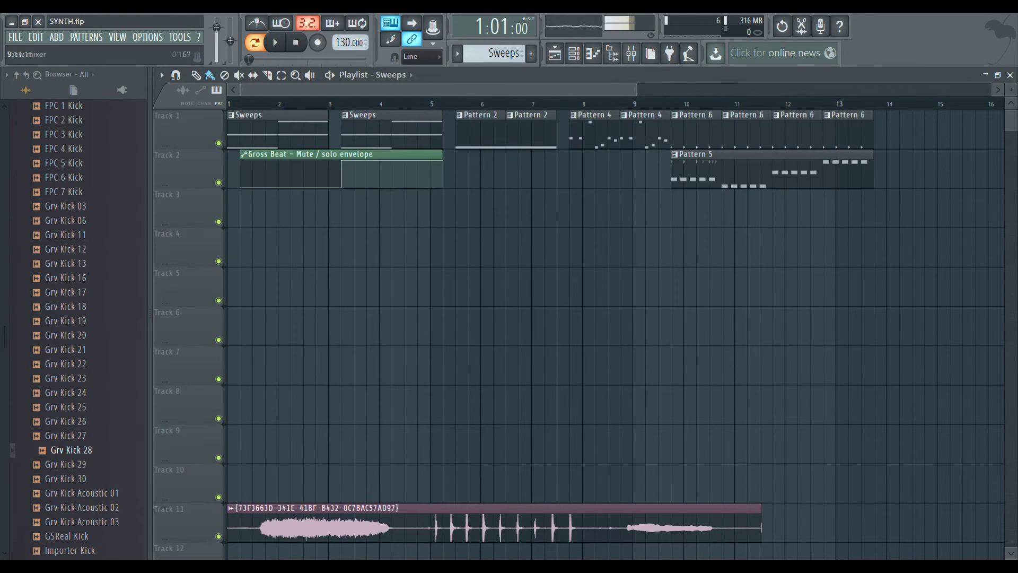
Check the Noise track's effect chain in the mixer and play the playlist in song mode from bar 3.
left_click(630, 53)
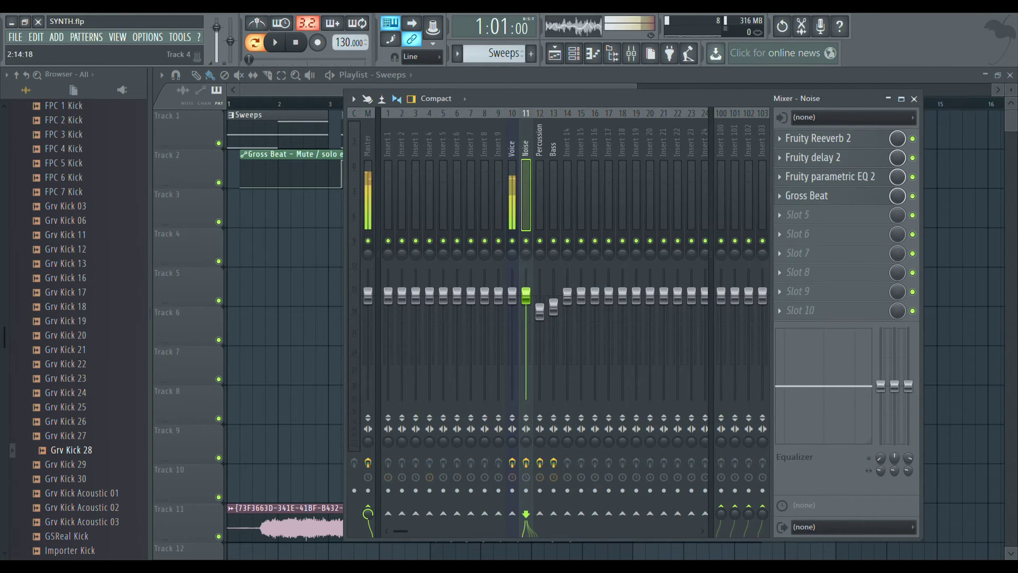
left_click(323, 250)
left_click(329, 104)
key("space")
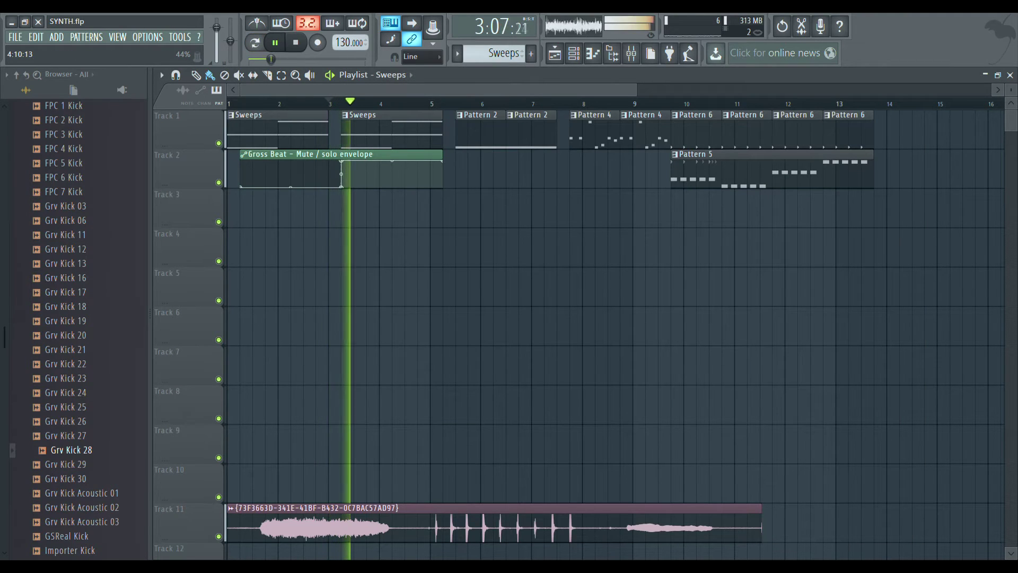
key("space")
Mute the recorded audio on Track 11 and replay the playlist from bar 3.
left_click(218, 536)
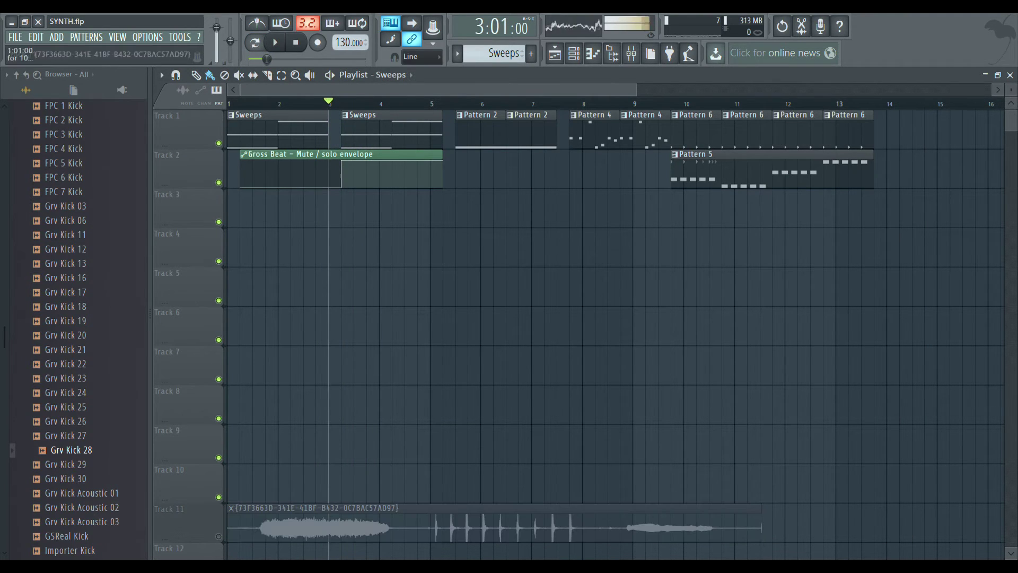
key("space")
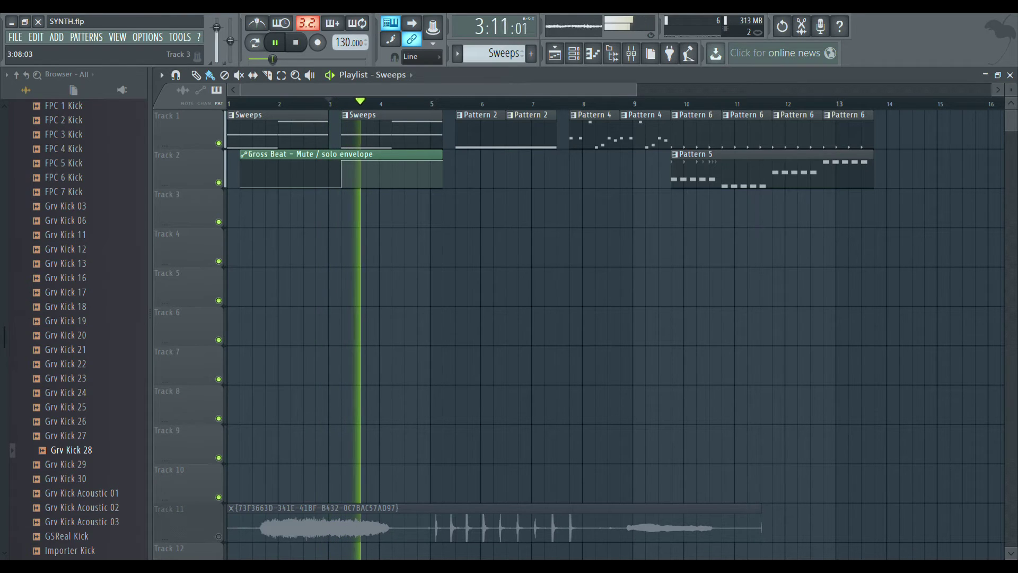
key("space")
Play the Pattern 2 clips from their start in bar 5 and save the project.
left_click(455, 104)
key("space")
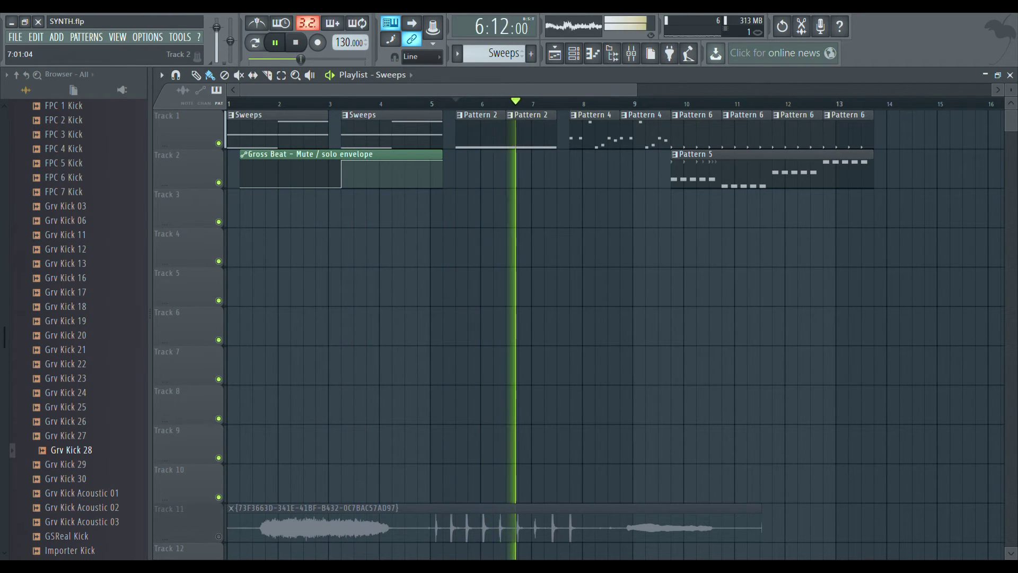
key("space")
key("ctrl+s")
Play Pattern 4 in pattern mode and open the Percussion channel's sampler settings from the channel rack.
left_click_drag(636, 89, 532, 89)
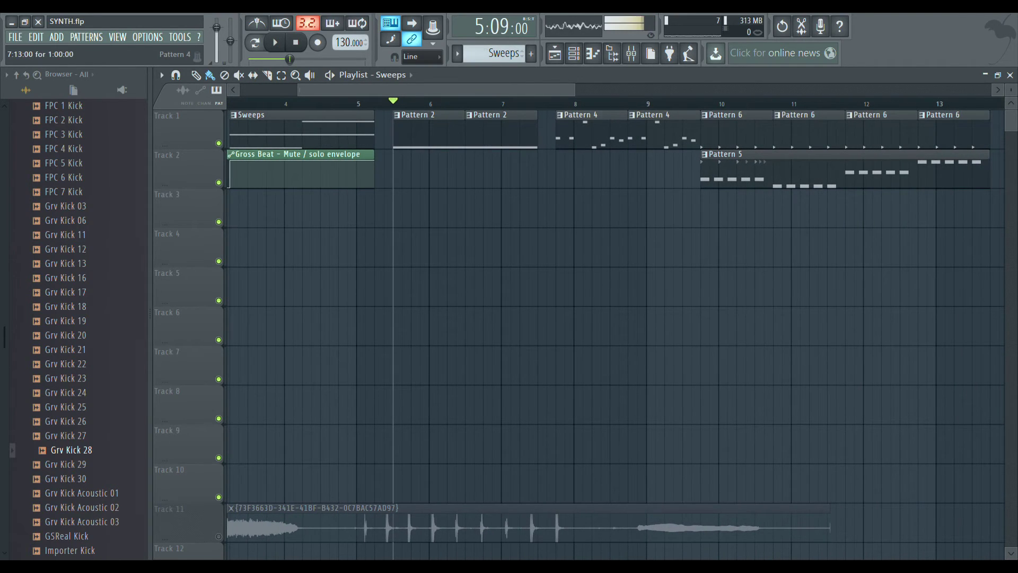
key("F6")
key("l")
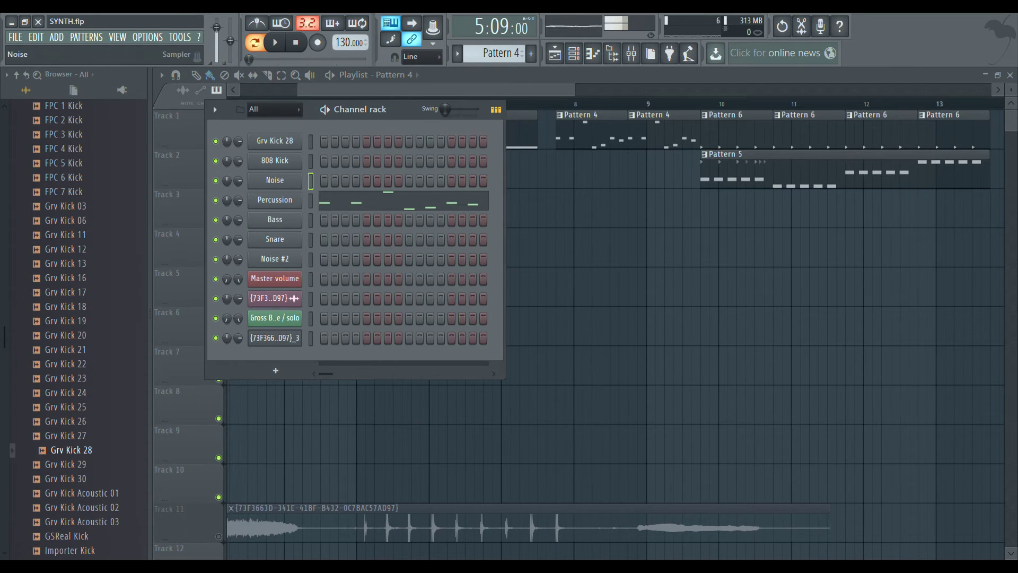
key("space")
left_click(275, 199)
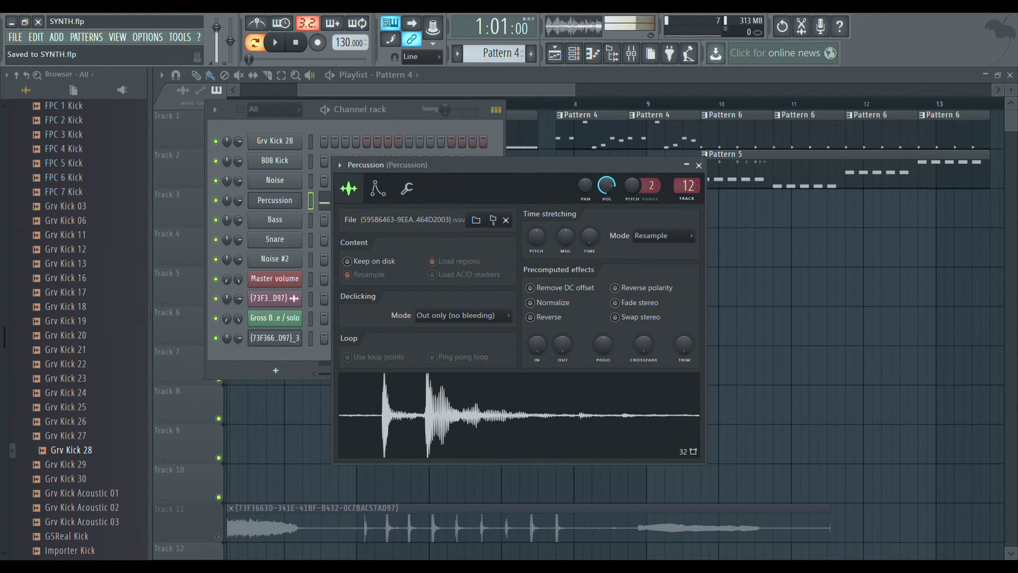
left_click_drag(504, 165, 558, 165)
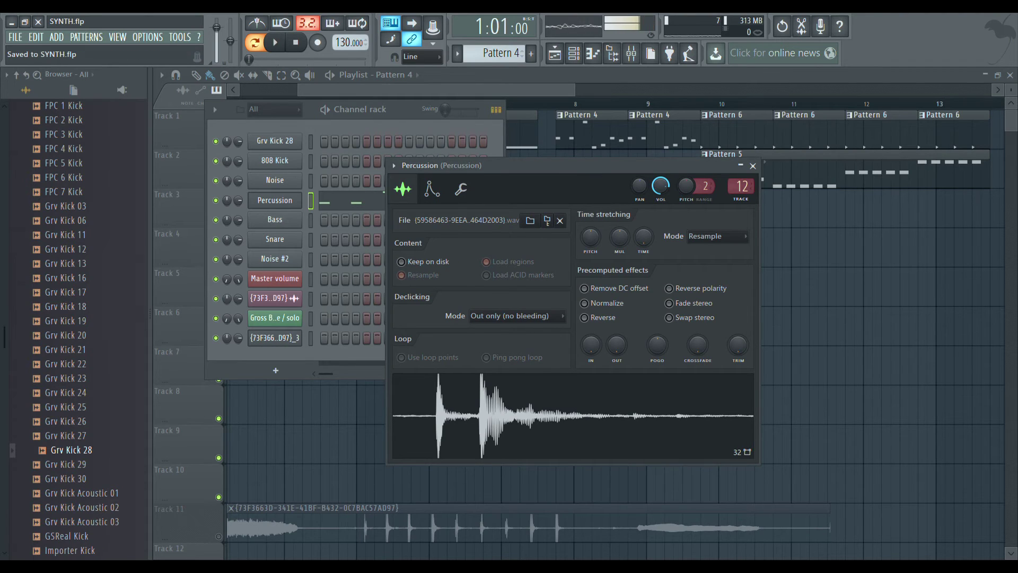
Solo the recording on Track 11 and play its short percussive noises in song mode from bar 5 and bar 7.
right_click(218, 536)
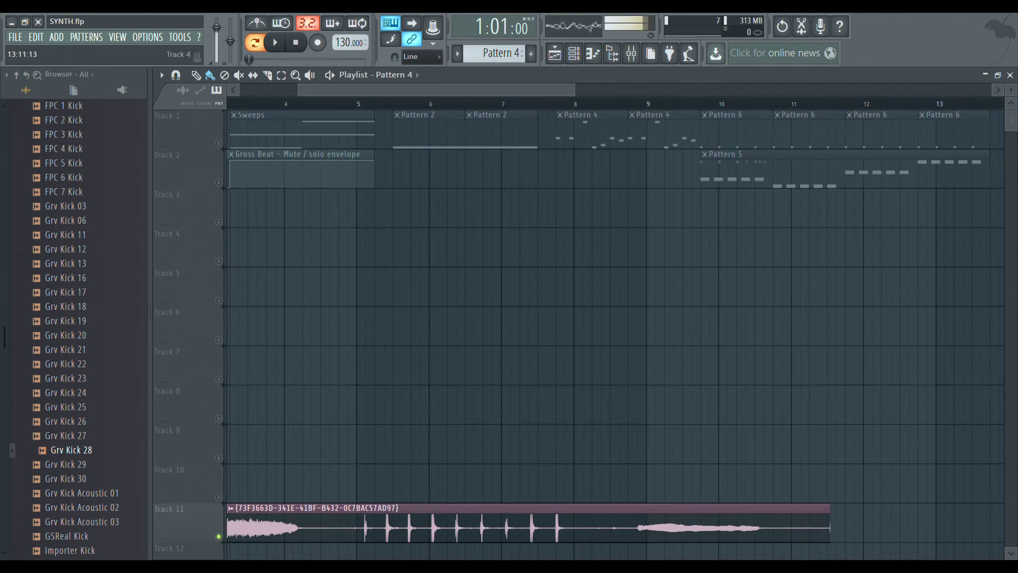
left_click_drag(1011, 120, 1011, 125)
key("l")
key("space")
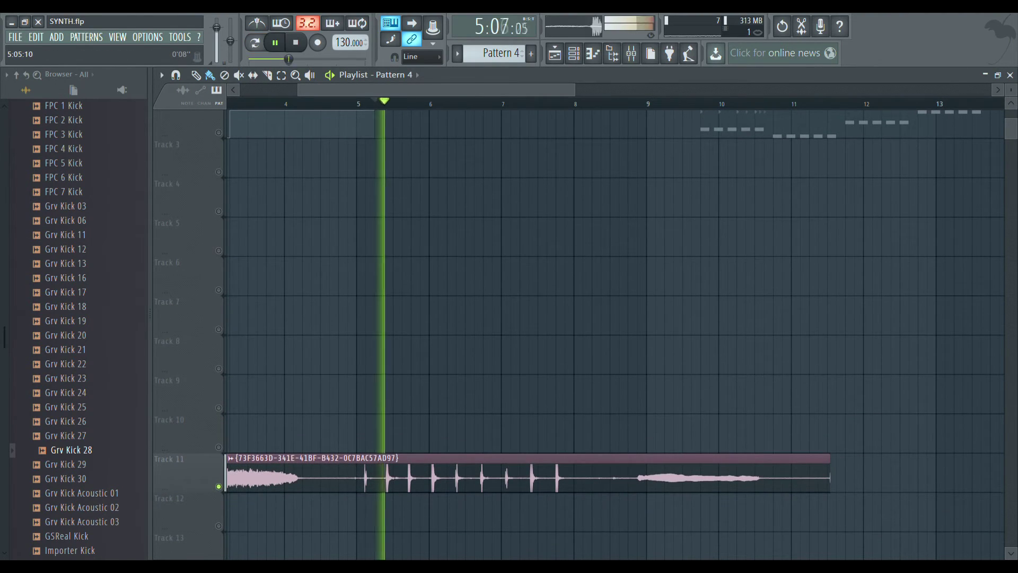
key("space")
left_click(529, 104)
key("space")
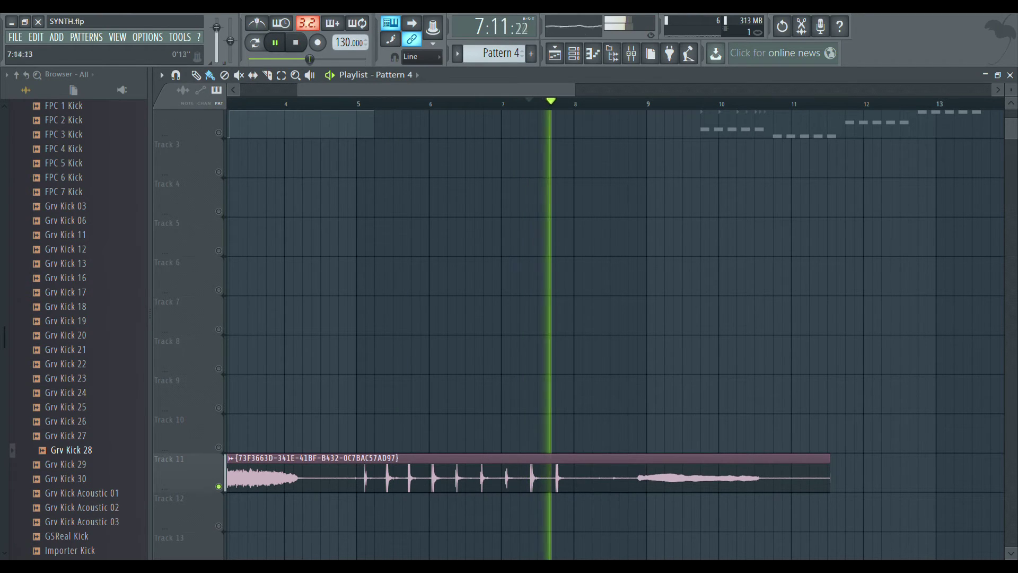
key("space")
Examine the Percussion channel's sample settings and its volume envelope.
left_click(1009, 75)
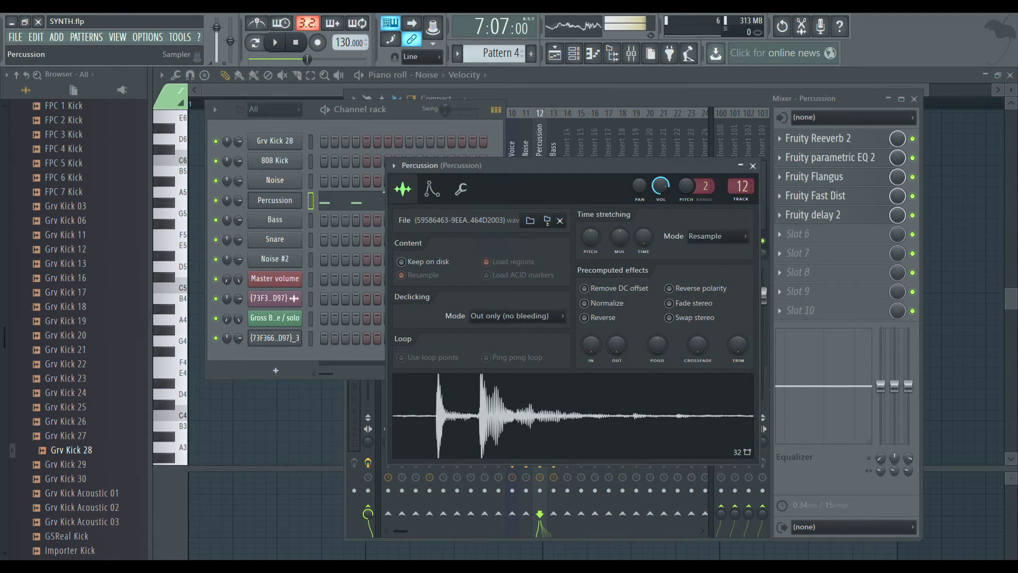
key("Escape")
left_click(275, 200)
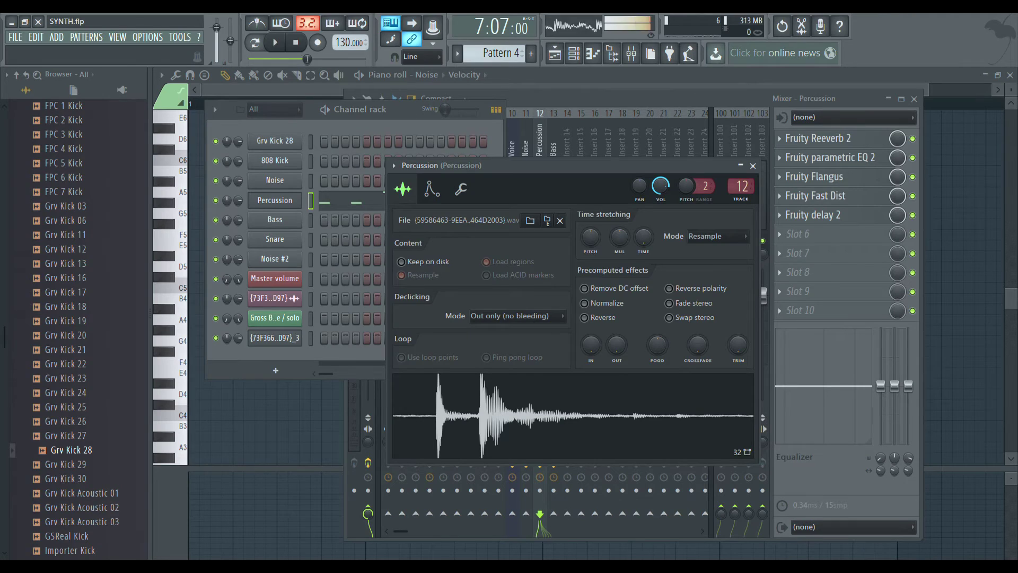
left_click(432, 189)
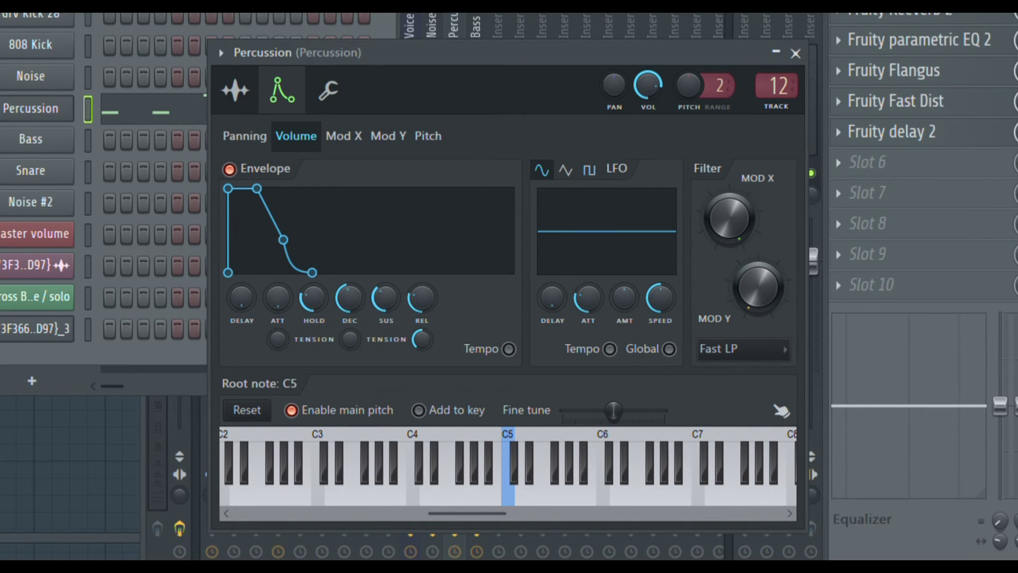
left_click(244, 136)
left_click(235, 90)
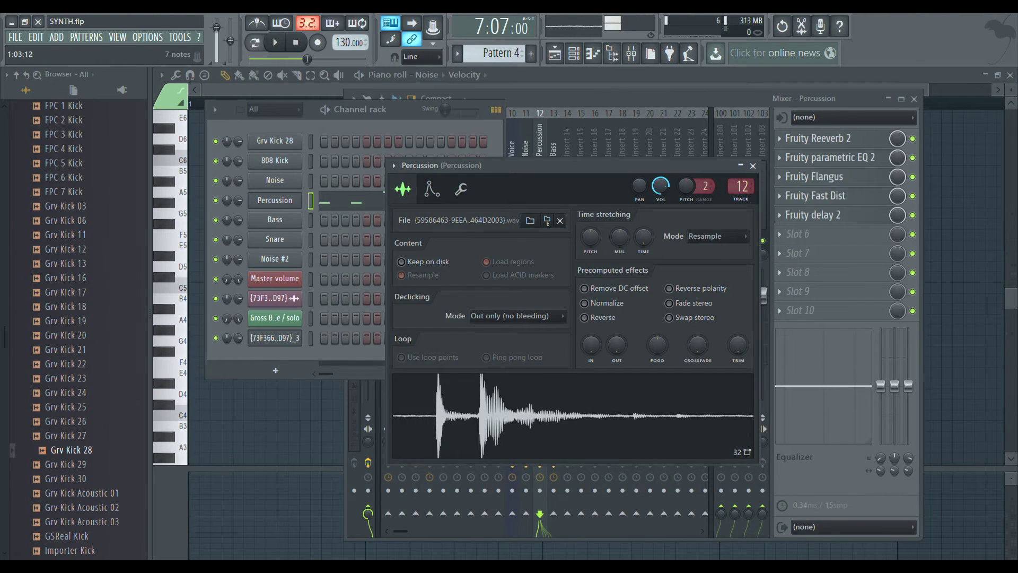
Show the Percussion channel's Pattern 4 notes in the piano roll and audition the sound at several pitches.
key("F7")
key("q")
left_click_drag(427, 89, 547, 89)
key("t")
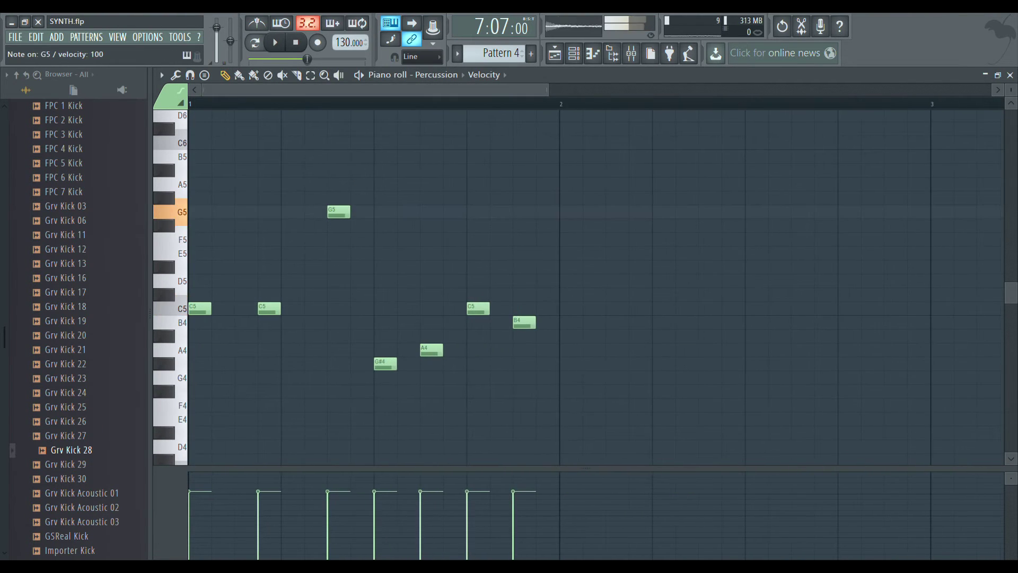
key("q")
key("t")
key("c")
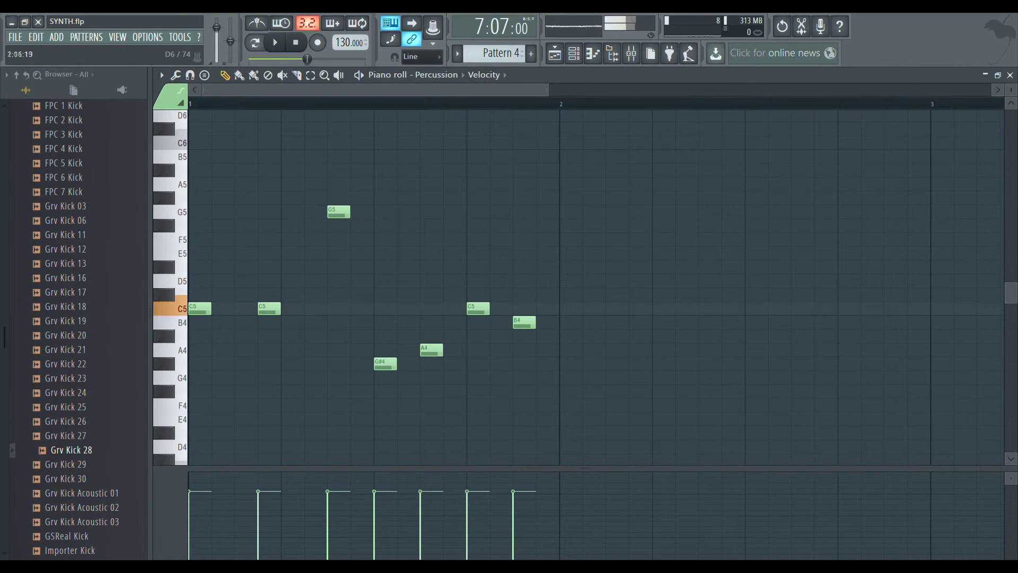
Inspect the Fruity Reeverb 2 and Fruity parametric EQ 2 settings on the Percussion mixer track.
key("F9")
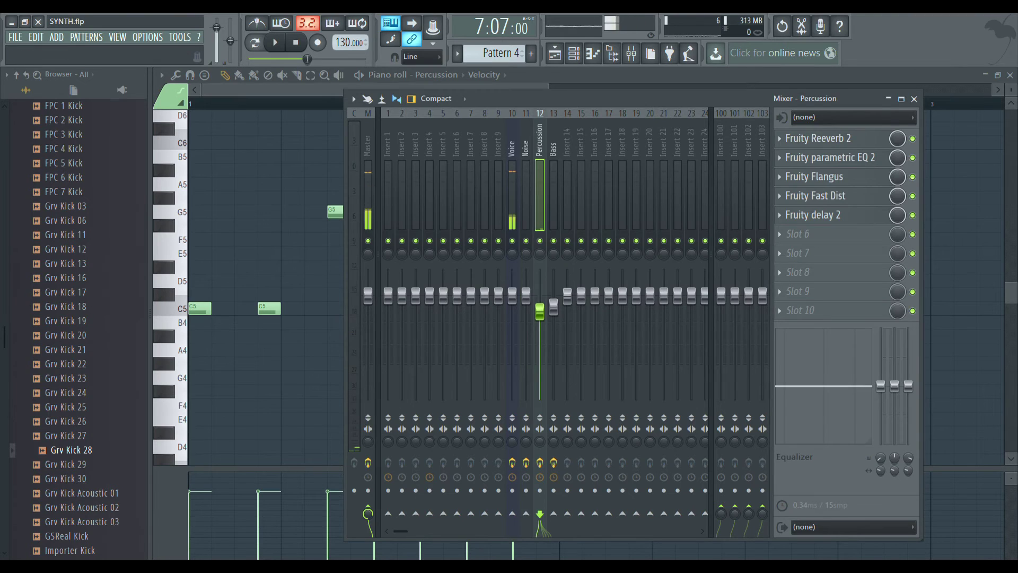
left_click_drag(806, 98, 730, 85)
left_click(743, 125)
left_click_drag(339, 158, 478, 137)
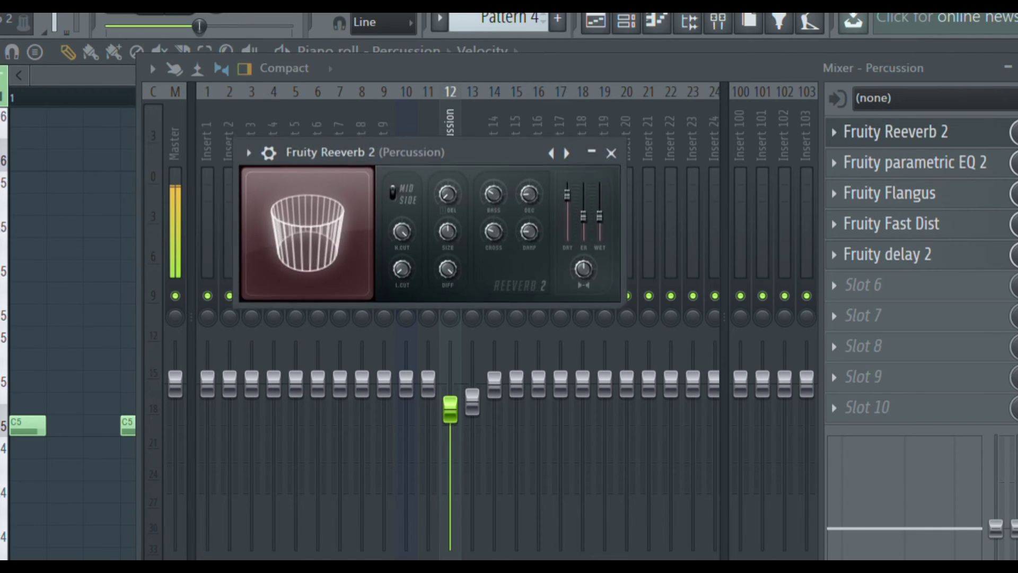
left_click(611, 153)
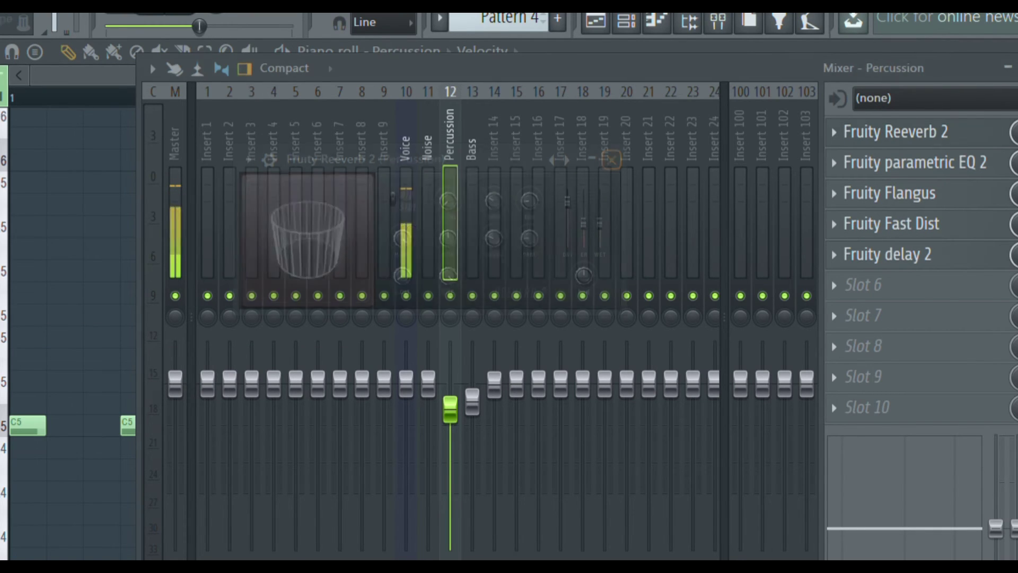
left_click(914, 162)
left_click_drag(382, 212, 468, 189)
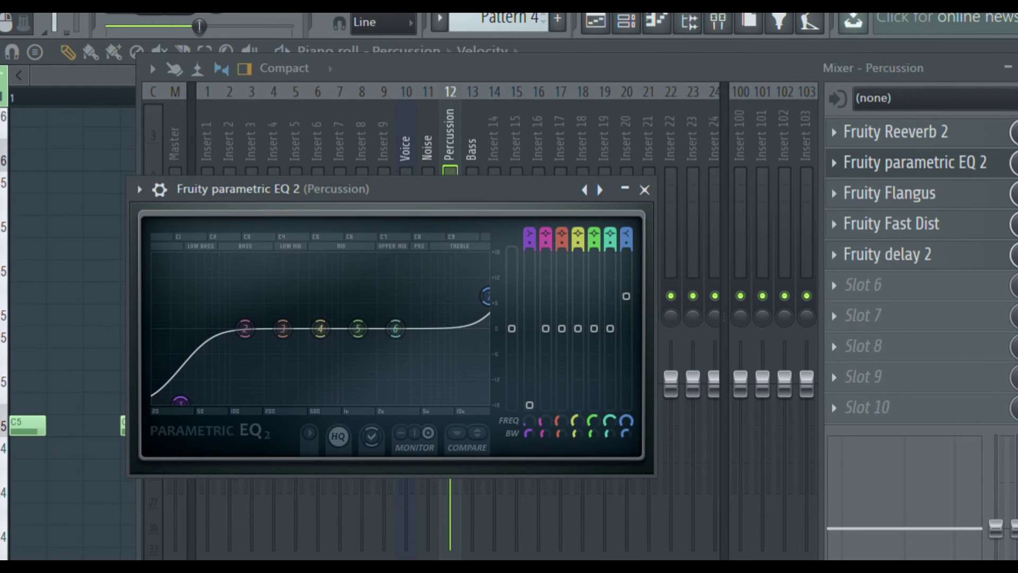
left_click(644, 189)
Inspect the Fruity Flangus, Fruity Fast Dist and Fruity delay 2 settings on the Percussion mixer track.
left_click(889, 193)
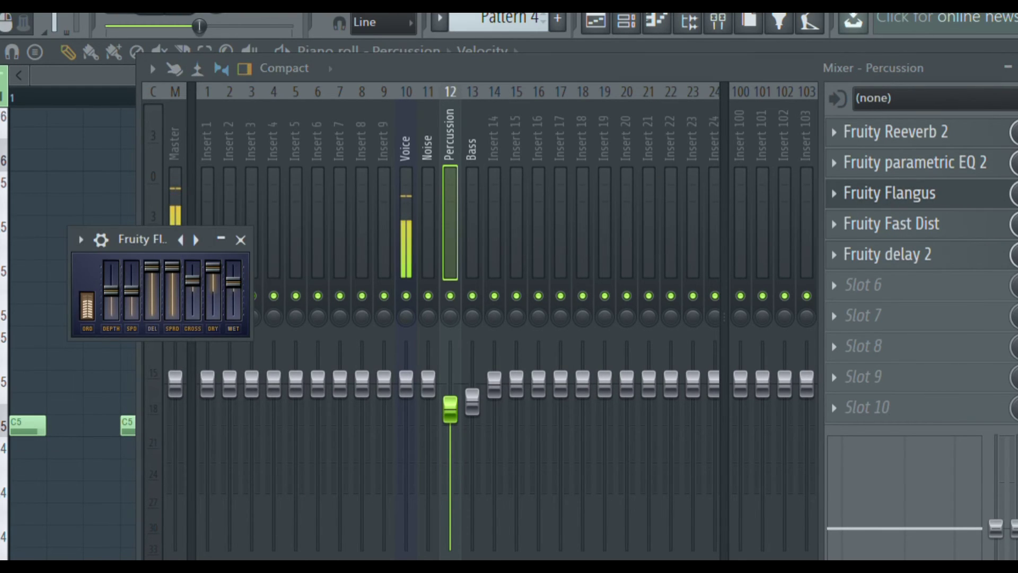
left_click_drag(142, 240, 202, 221)
left_click(890, 193)
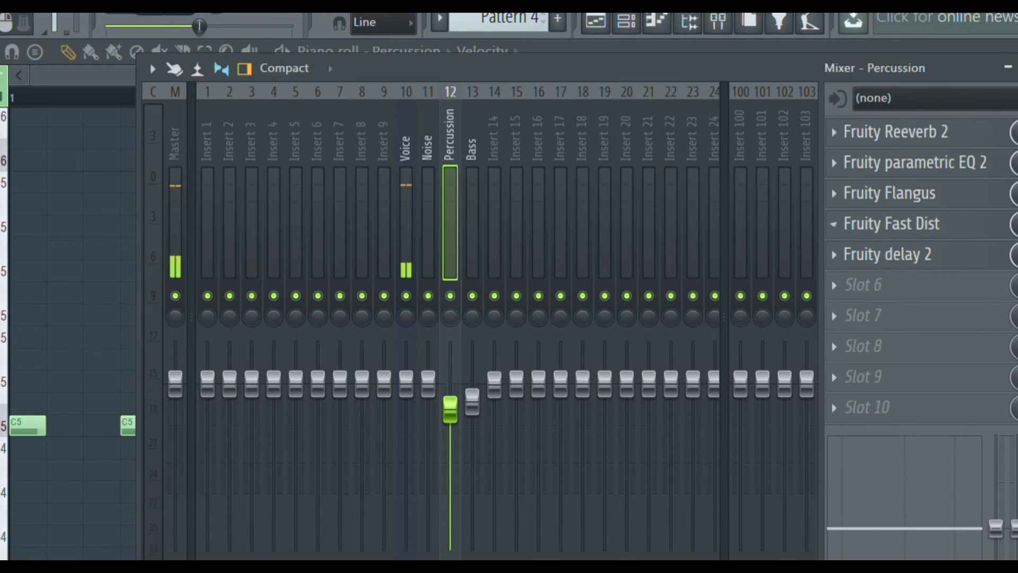
left_click(890, 223)
left_click_drag(186, 266, 328, 216)
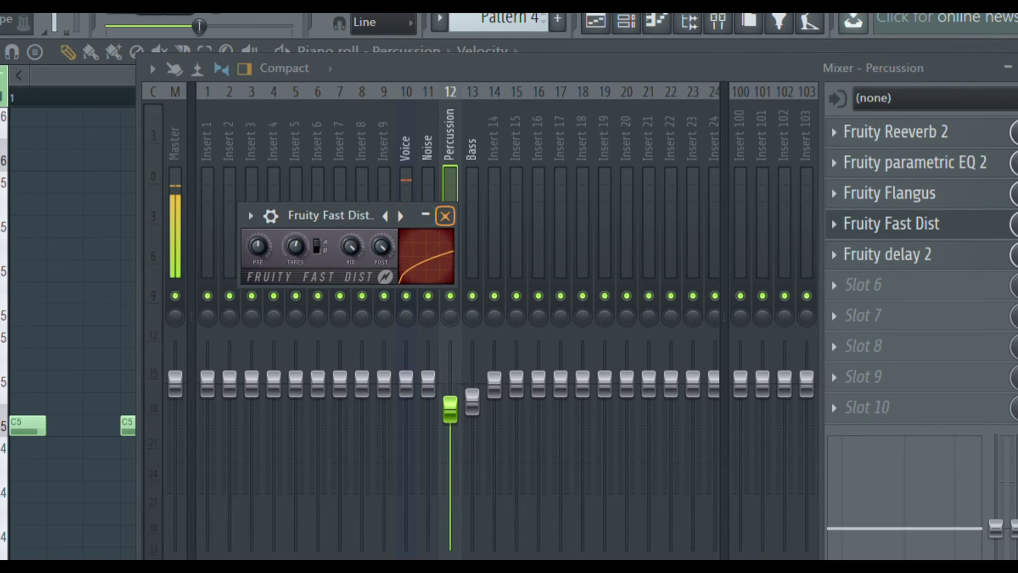
left_click(444, 216)
left_click(890, 254)
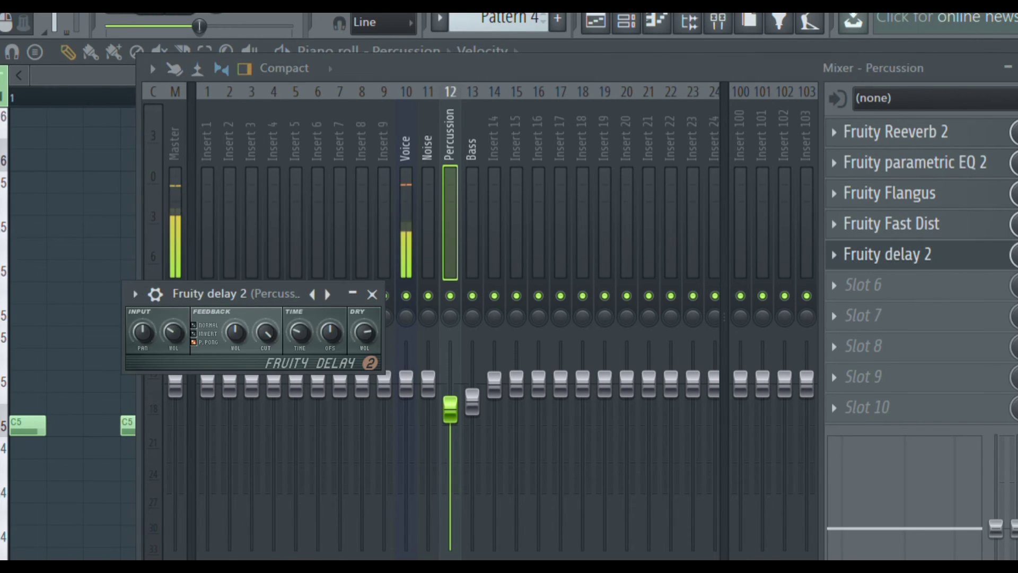
left_click_drag(297, 276, 333, 263)
left_click(477, 264)
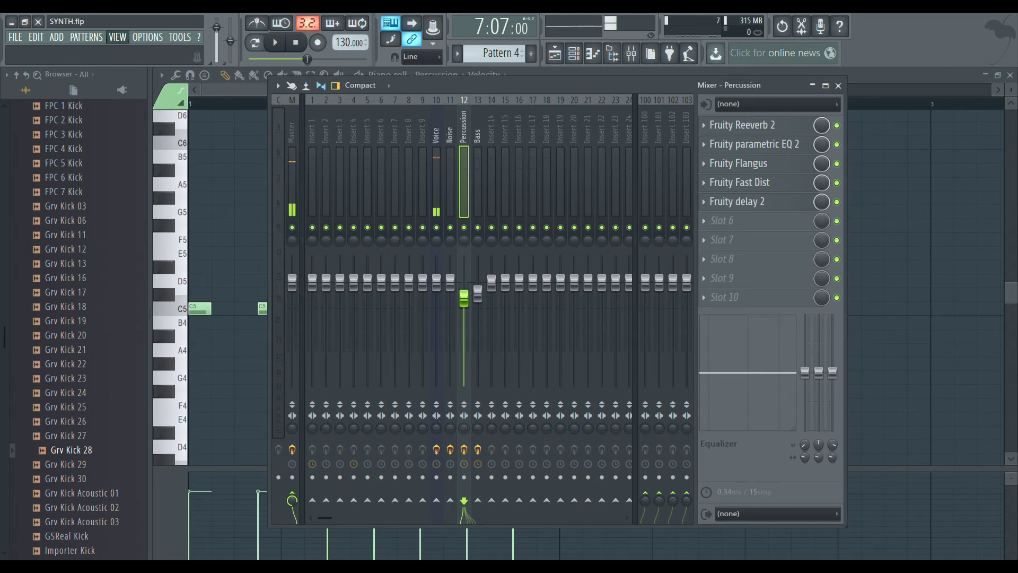
Close the open windows to play Pattern 4 in pattern mode, and un-solo Track 11 in the playlist.
key("F12")
left_click(274, 42)
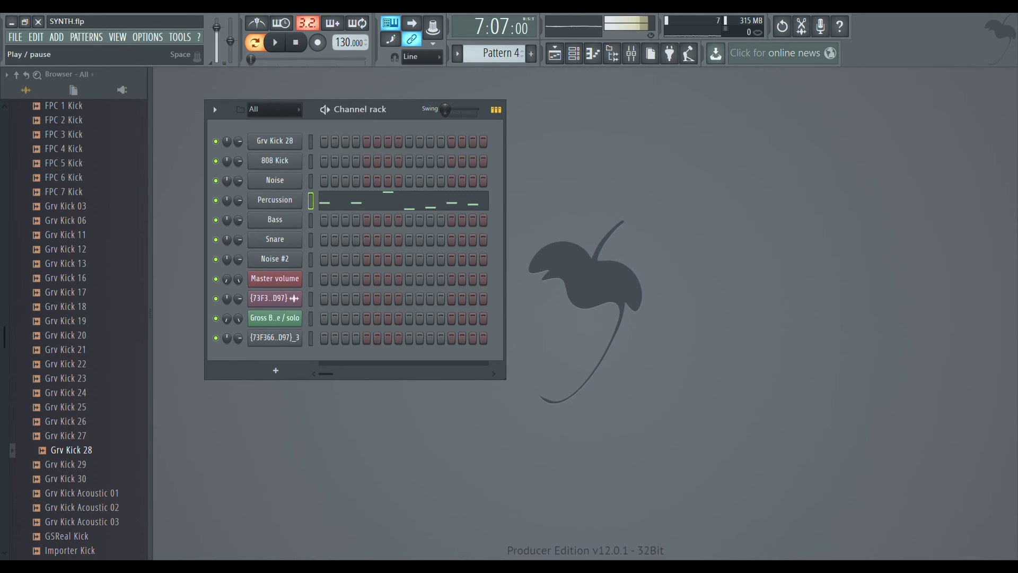
key("F5")
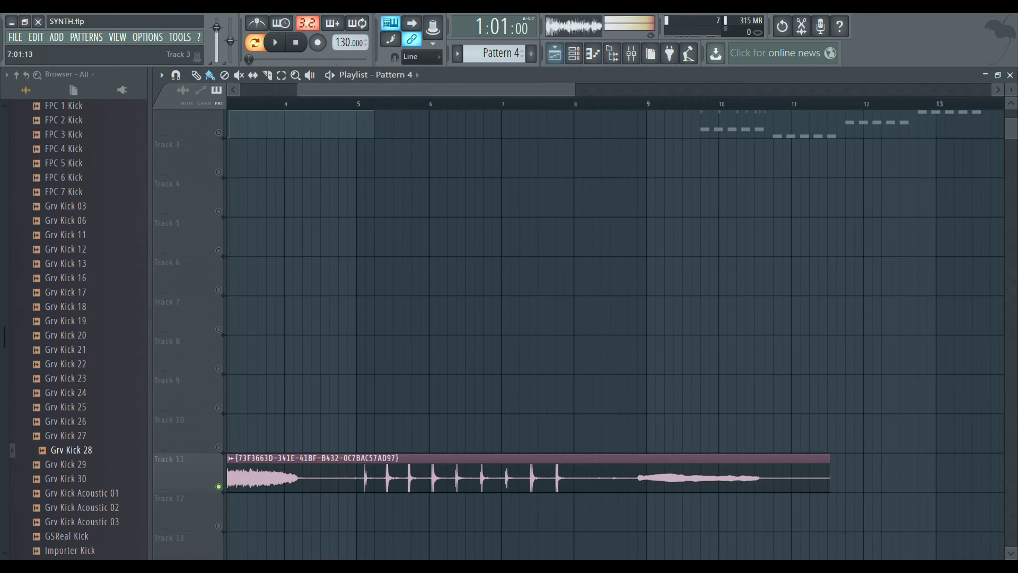
key("space")
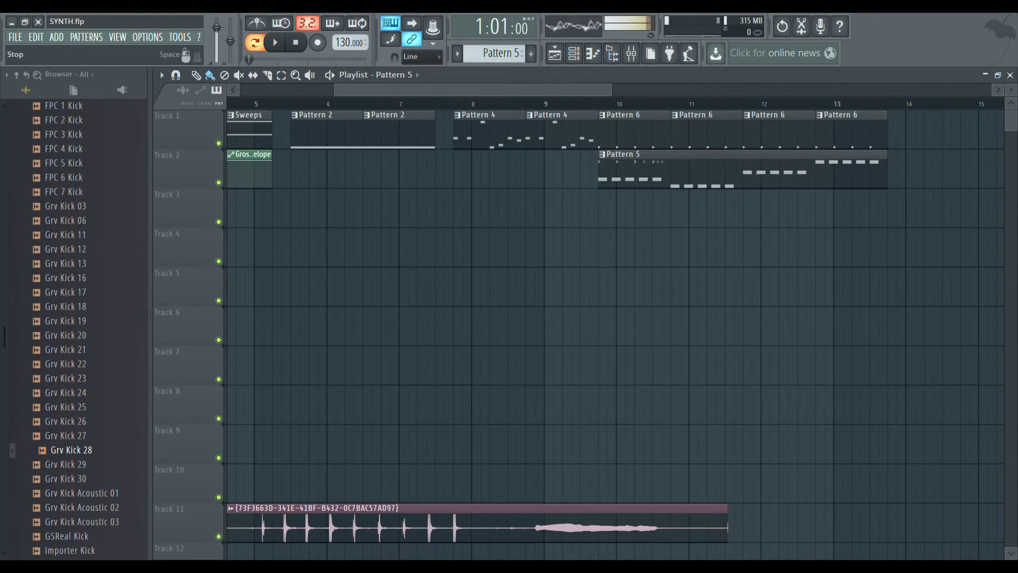
Play Pattern 5 and examine the Bass channel's volume envelope.
key("space")
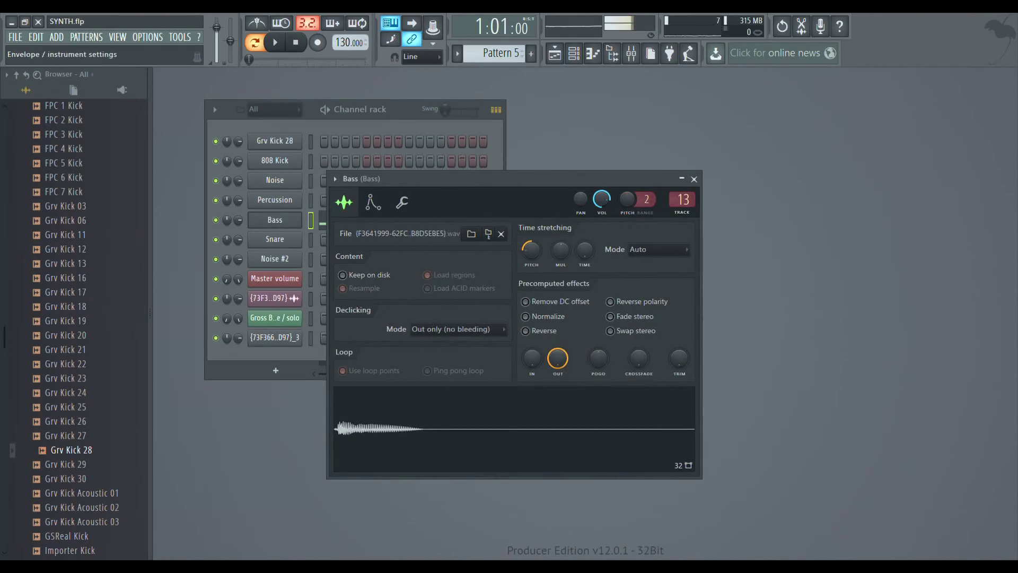
left_click(373, 202)
left_click_drag(413, 180, 565, 169)
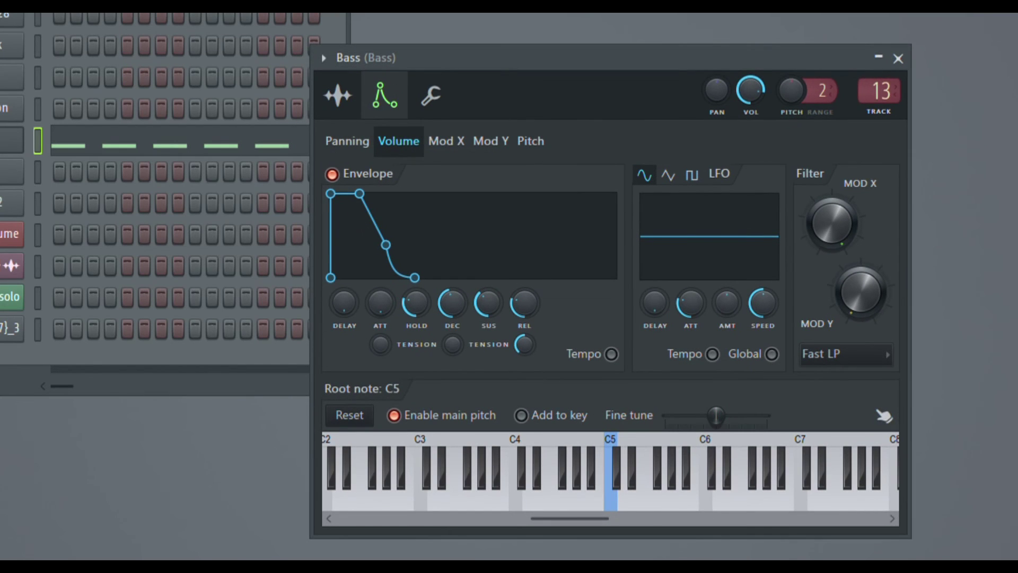
Bring up the Bass channel's Pattern 5 notes in the piano roll and audition the sound at C4.
mouse_move(380, 303)
left_mouse_down()
mouse_move(380, 275)
mouse_move(380, 303)
left_mouse_up()
key("F7")
key("z")
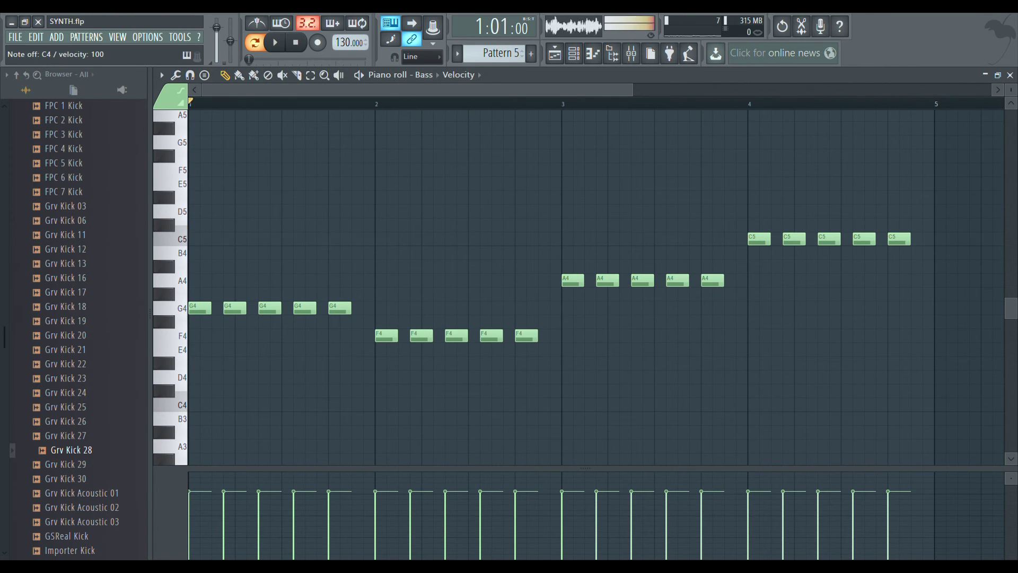
Examine the Bass channel's sample waveform and its precomputed fade-out setting.
key("F6")
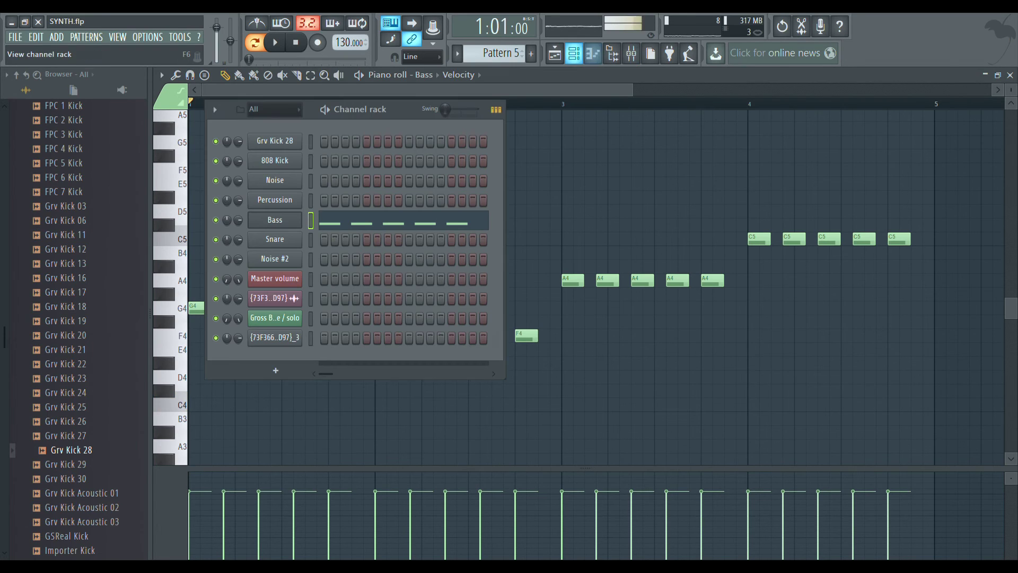
left_click(275, 220)
left_click(497, 191)
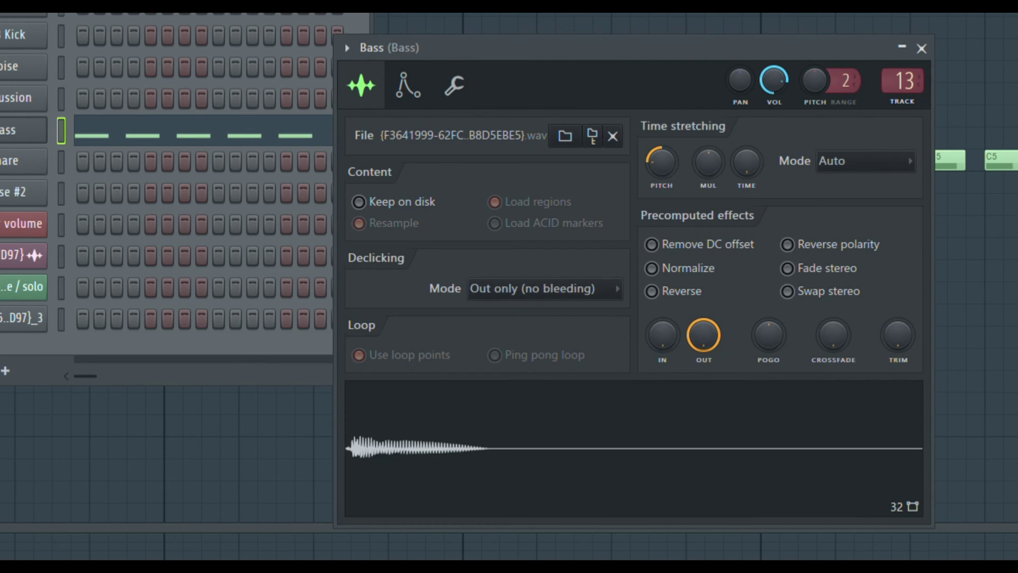
mouse_move(703, 335)
left_mouse_down()
mouse_move(704, 430)
mouse_move(703, 324)
left_mouse_up()
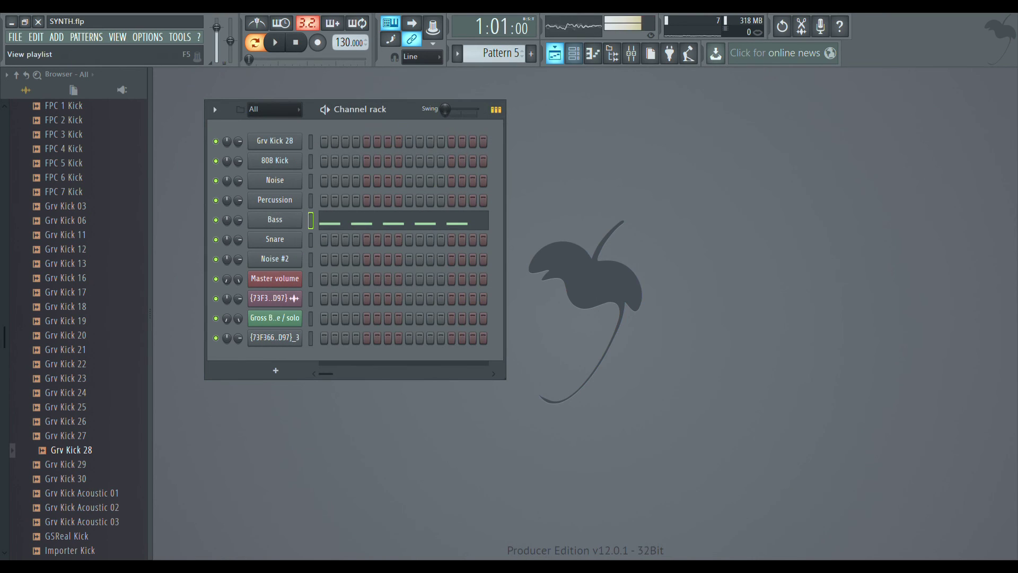
Show the playlist to view the full arrangement of pattern clips and the recorded audio on Track 11.
left_click(554, 53)
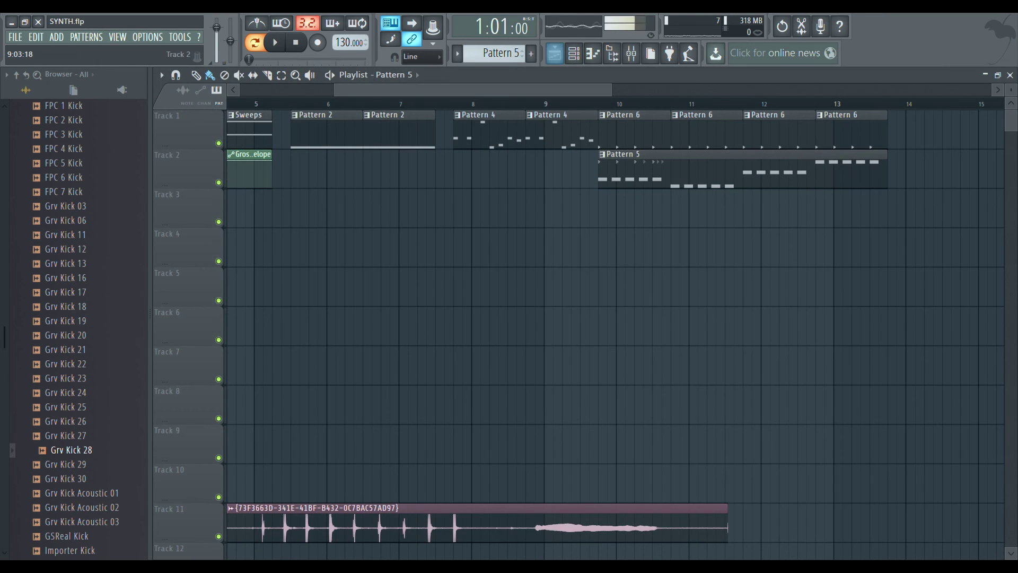
scroll(599, 104, "down", 3)
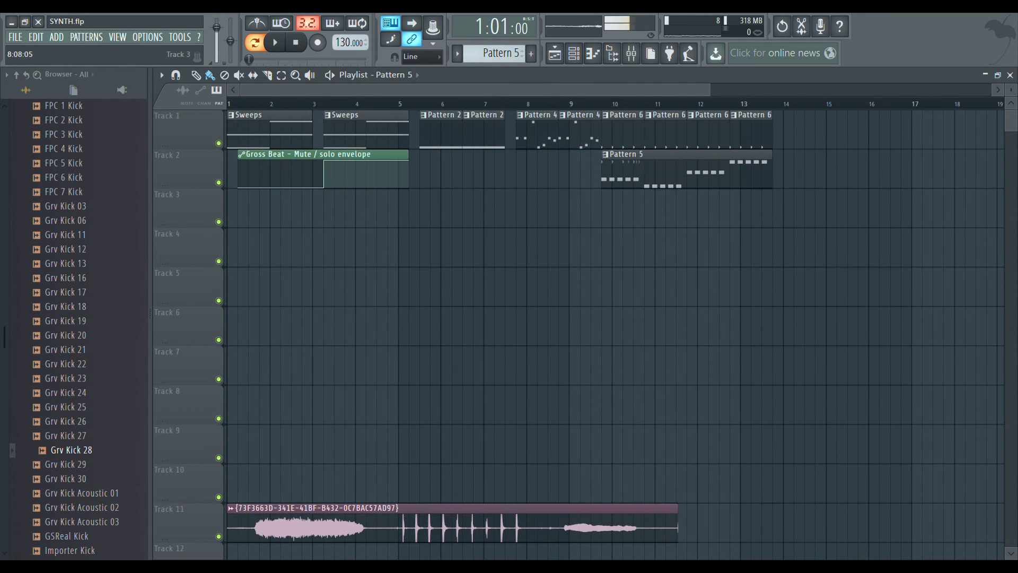